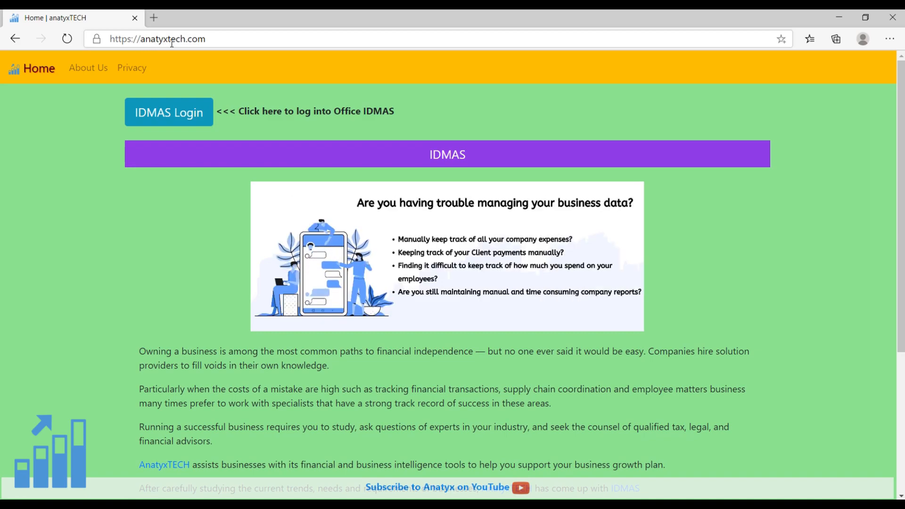
Open the anatyx.com website in a new browser tab.
click(158, 19)
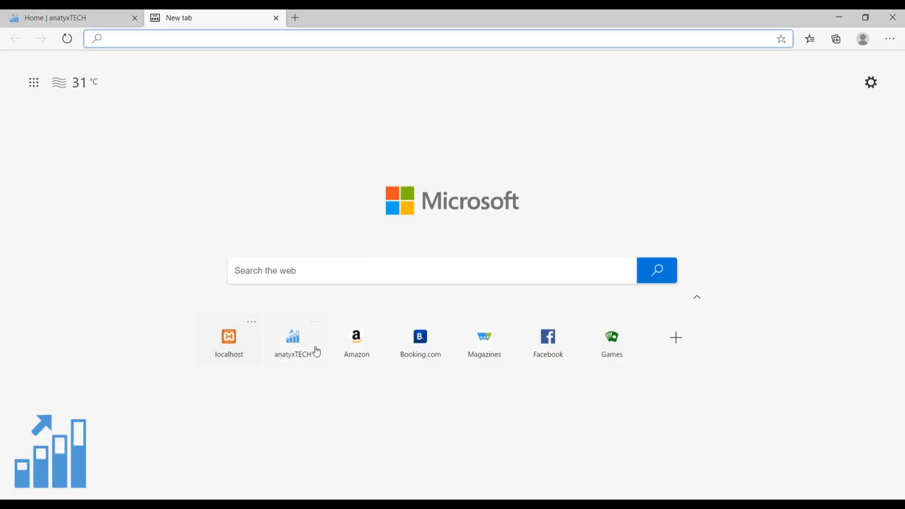
text(anatyx.com)
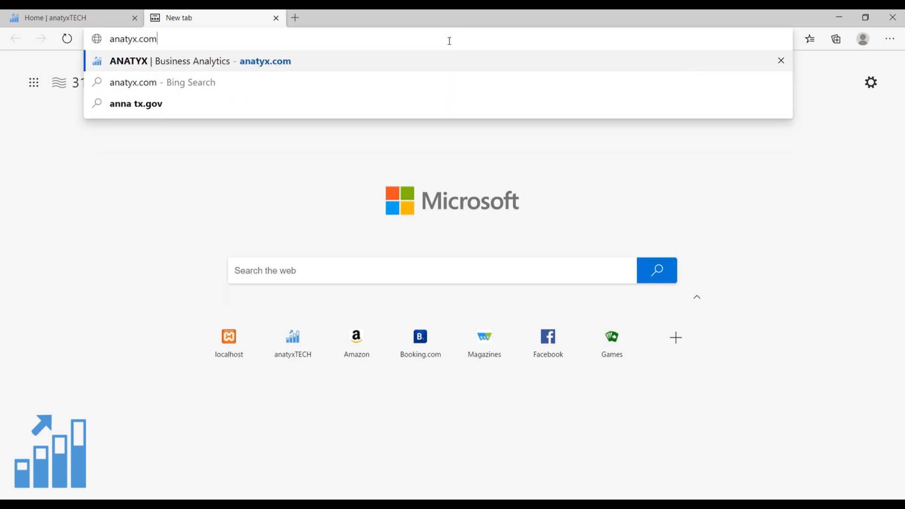
key(Return)
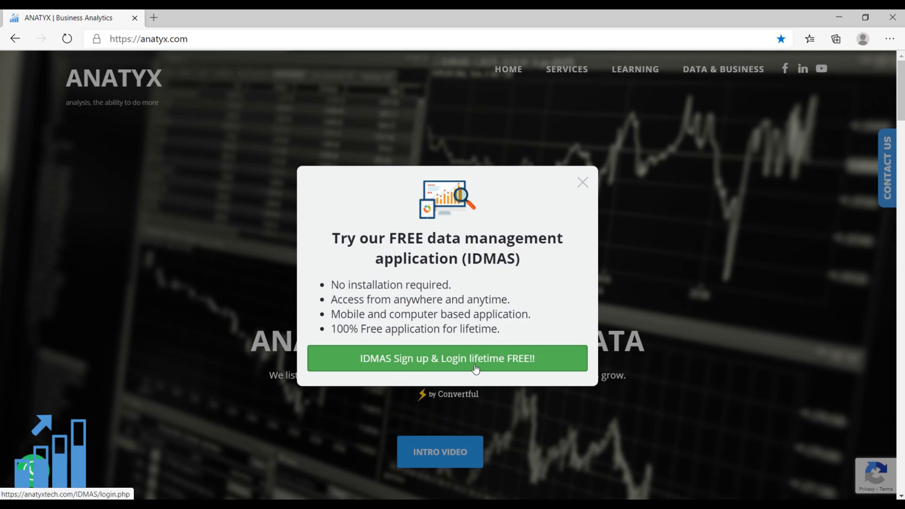
Open the IDMAS sign-up form from the site's free offer, entering Organization1 as company name and filling in the company address.
click(447, 364)
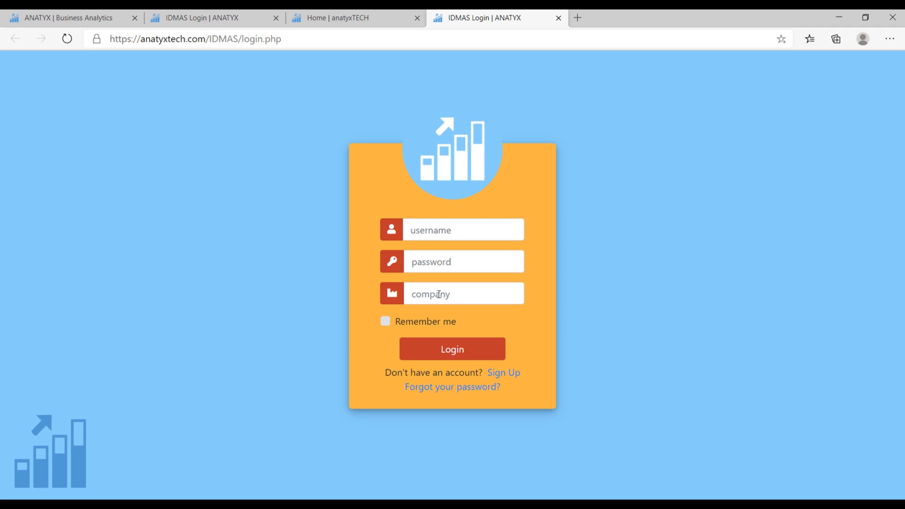
click(505, 373)
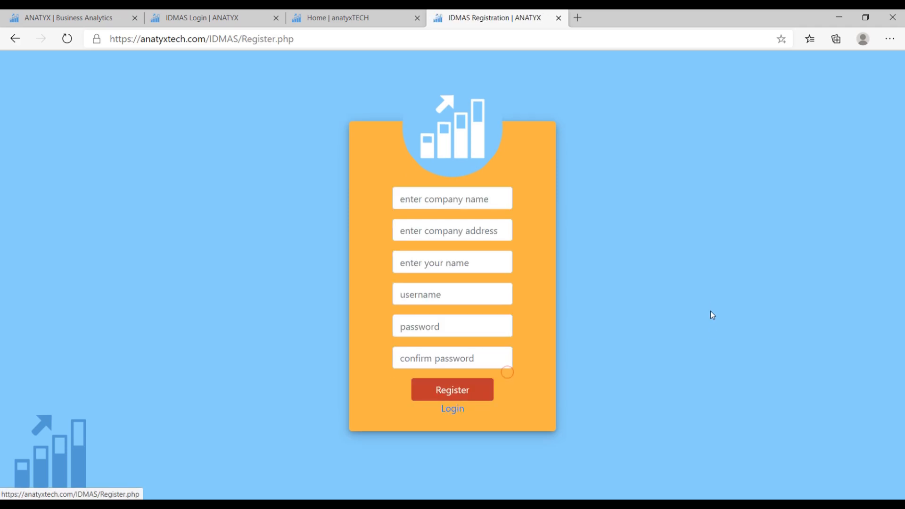
click(459, 200)
text(Organization1)
click(483, 239)
key(ctrl+v)
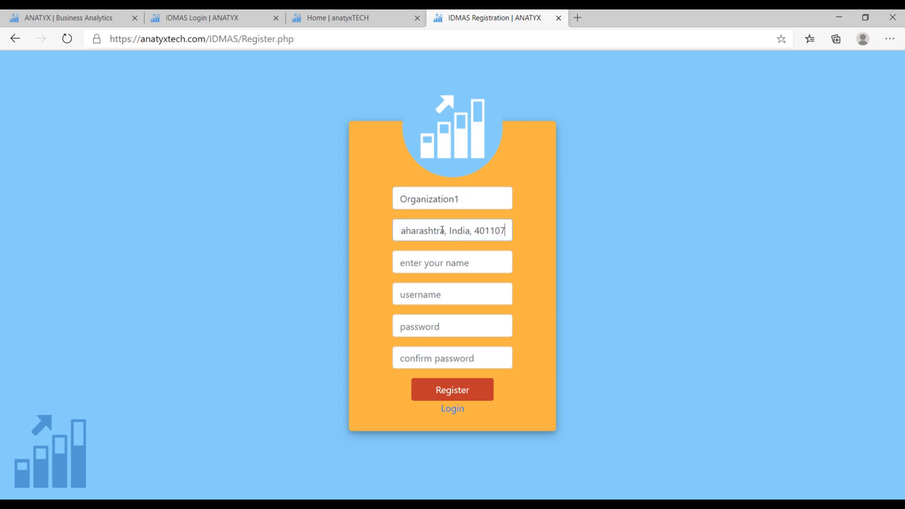
Fill in the registrant's name and username on the registration form.
key(Tab)
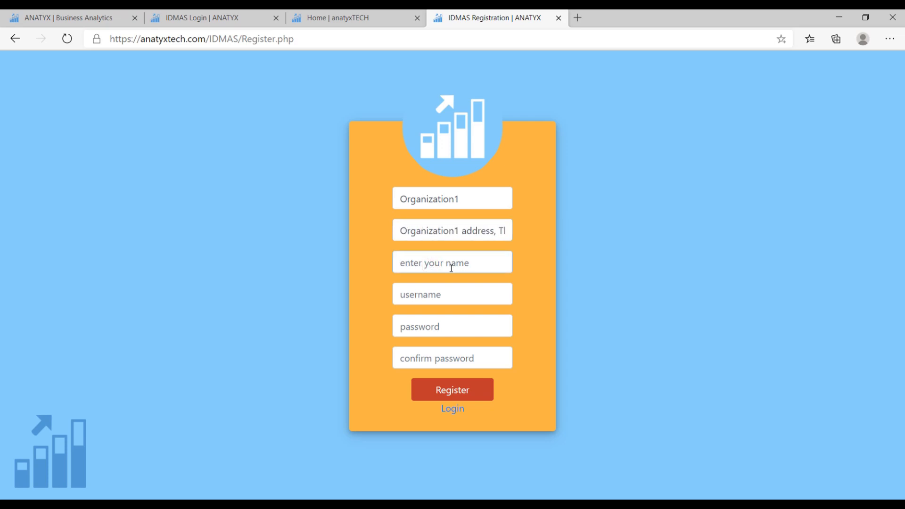
text(Name1)
click(437, 294)
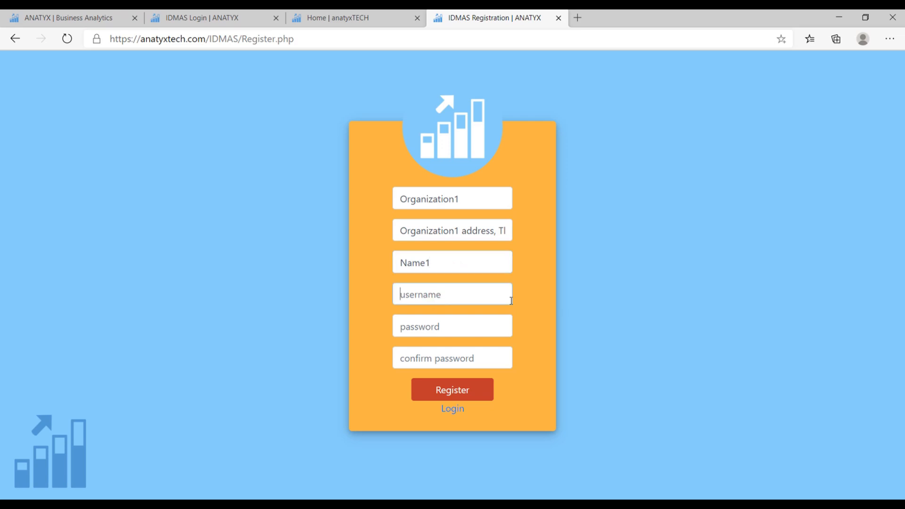
text(name1)
key(Tab)
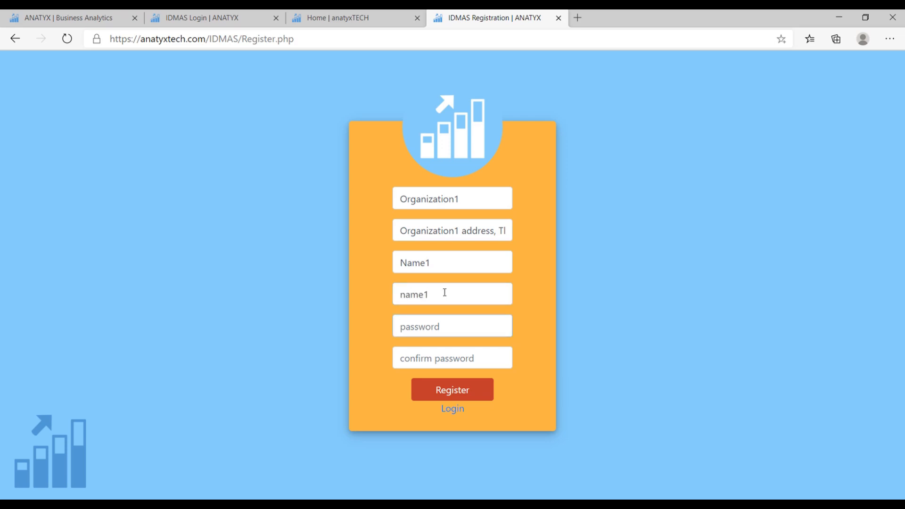
Enter the account password, check it in plain text, repeat it in the confirmation field and register the company.
text(••)
text(11)
click(499, 327)
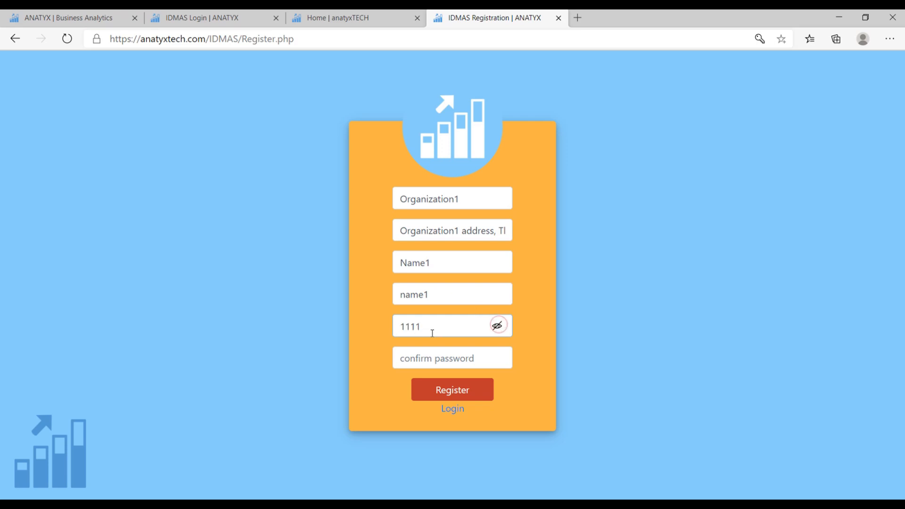
click(498, 327)
click(454, 354)
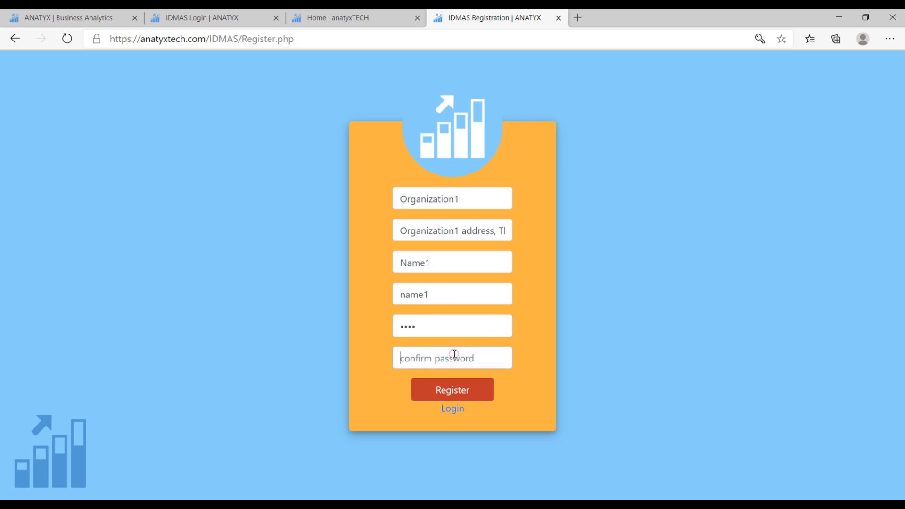
text(1111)
click(454, 393)
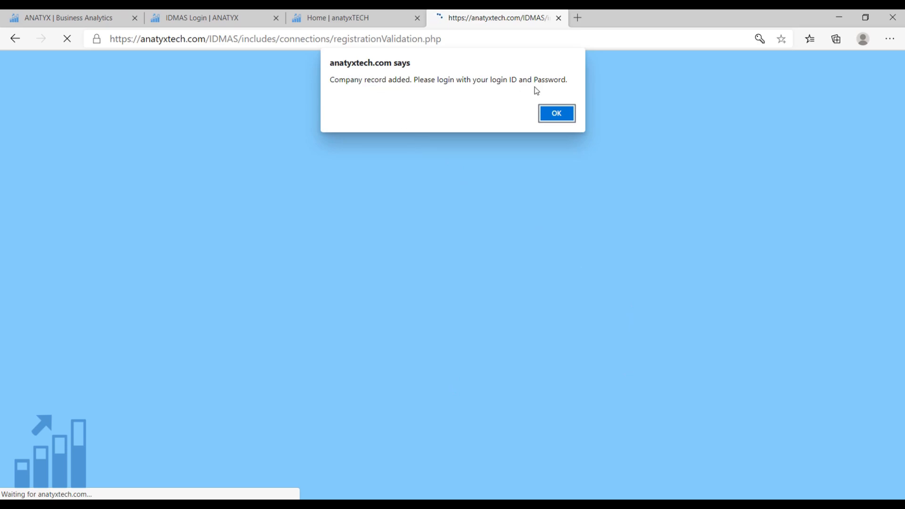
click(559, 116)
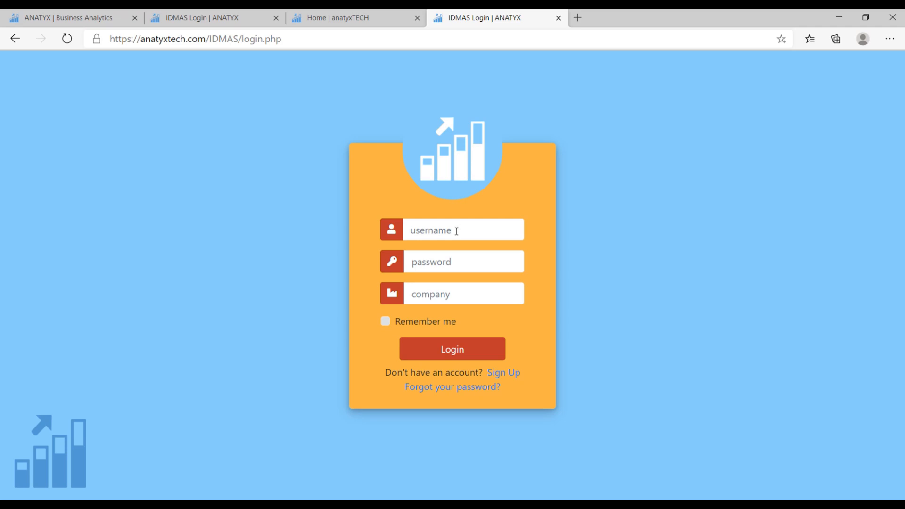
Log in to IDMAS with the registered username, the account password and the company Organization1.
click(456, 231)
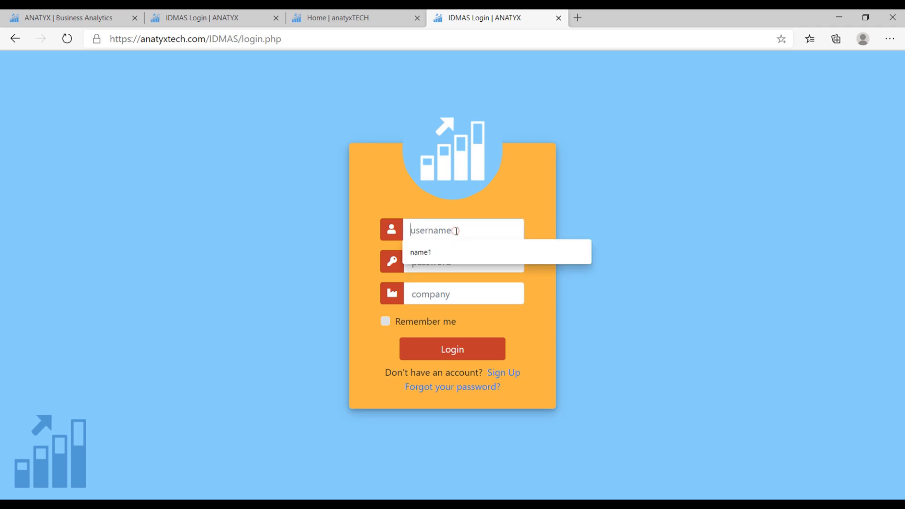
click(437, 255)
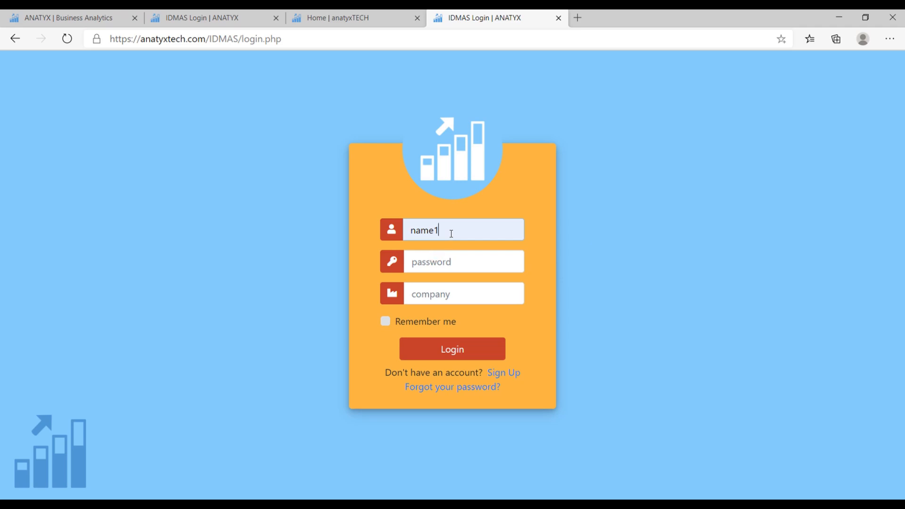
click(445, 263)
text(1234)
click(437, 299)
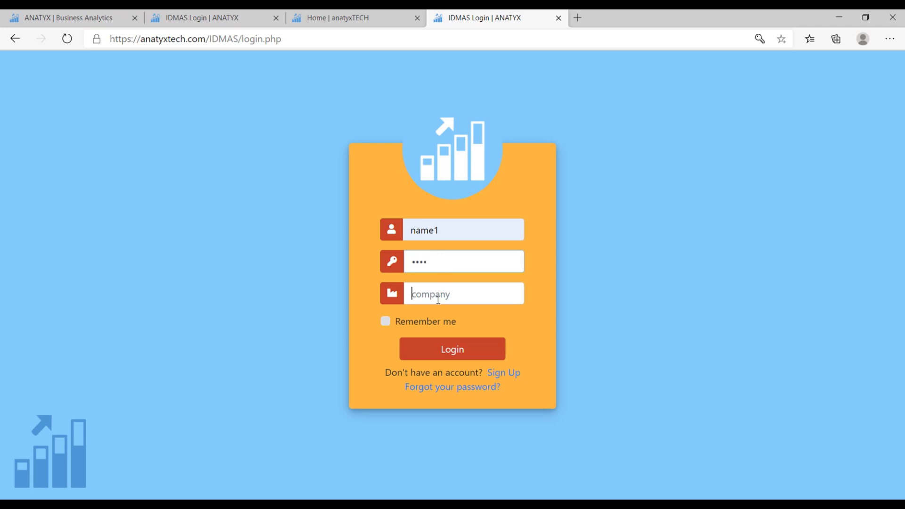
click(441, 317)
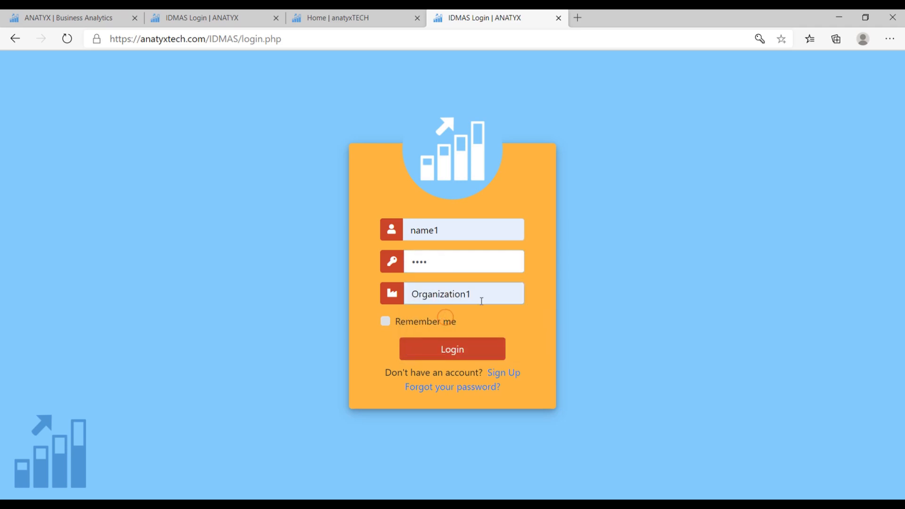
click(453, 351)
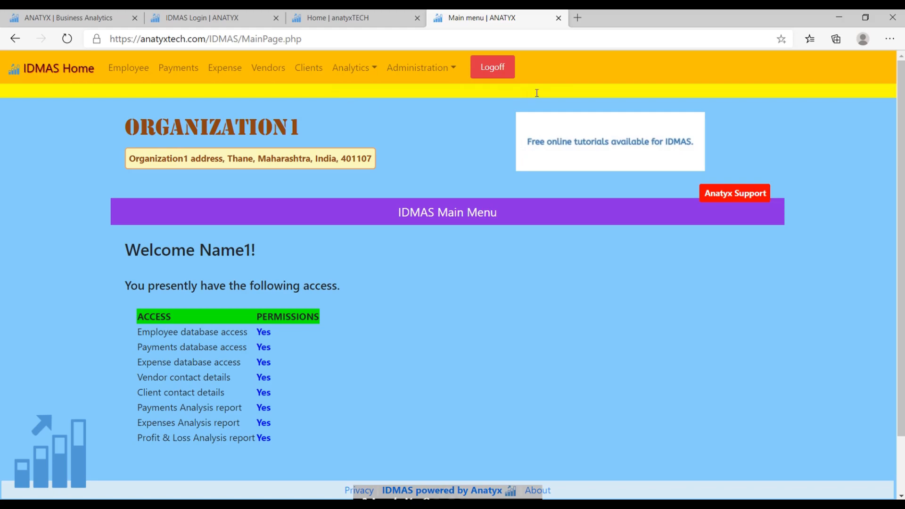
Highlight the notice about updating the email address on the IDMAS main page and return to IDMAS Home.
triple_click(355, 93)
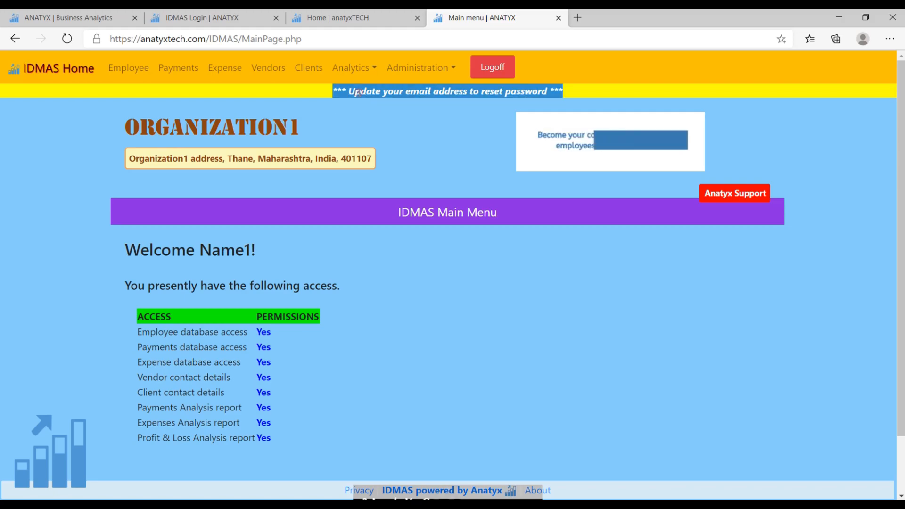
click(402, 128)
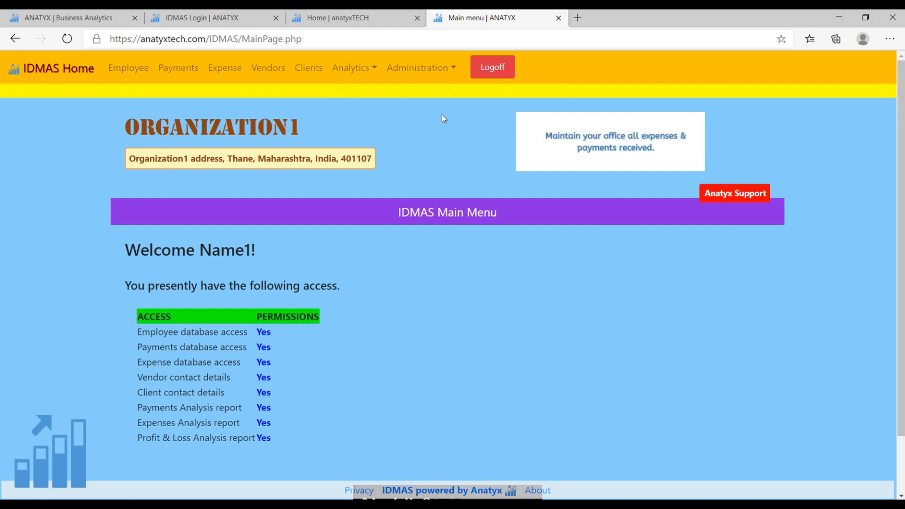
click(70, 74)
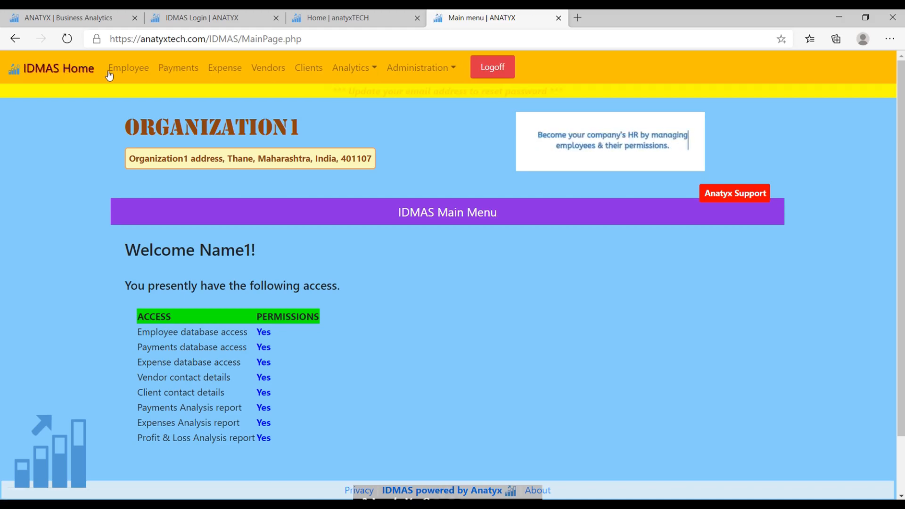
Review the employee page's form and list, and open the admin's employee record for editing.
click(132, 68)
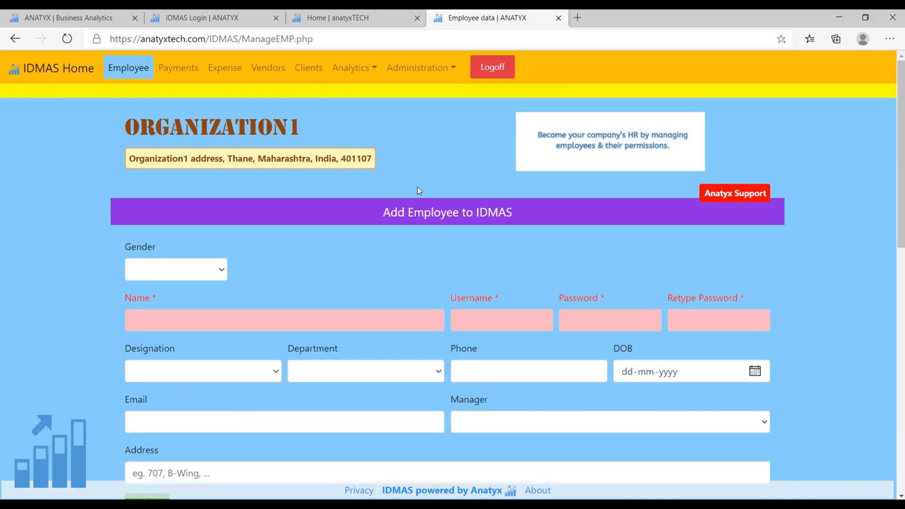
scroll(422, 184, down, 3)
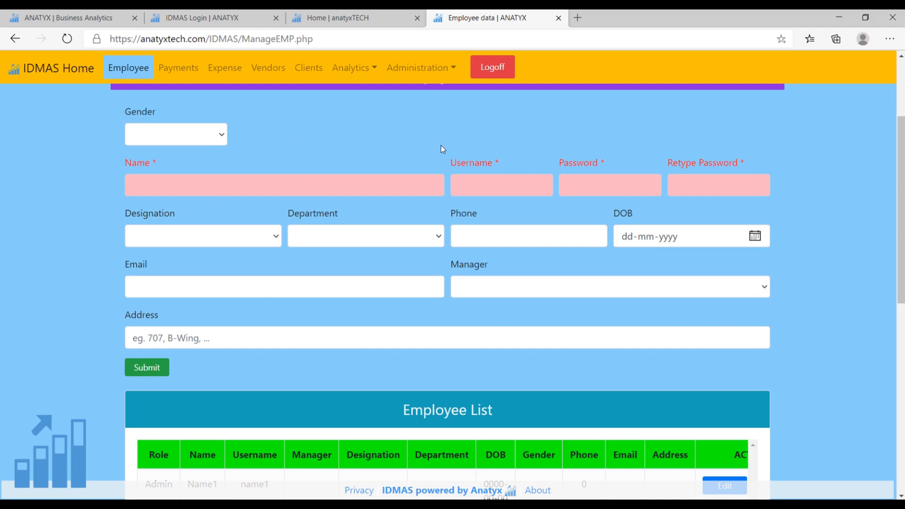
scroll(473, 307, down, 6)
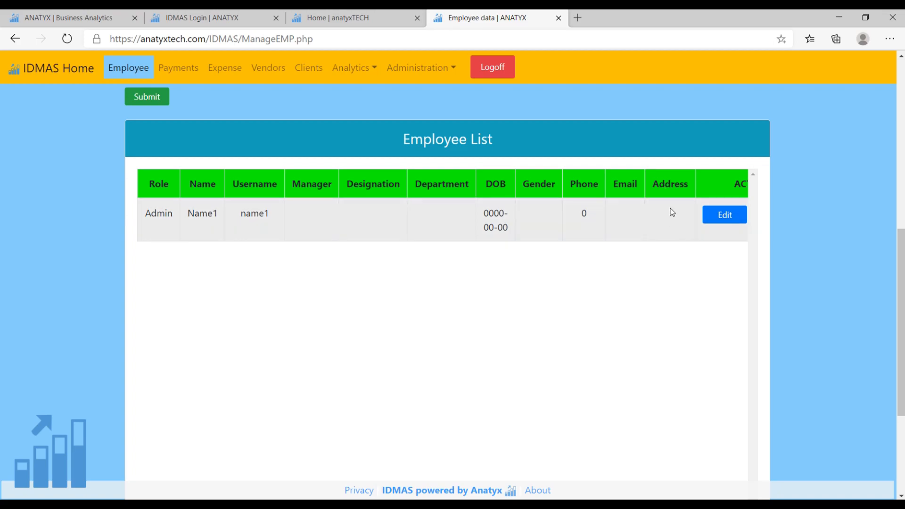
scroll(585, 467, down, 4)
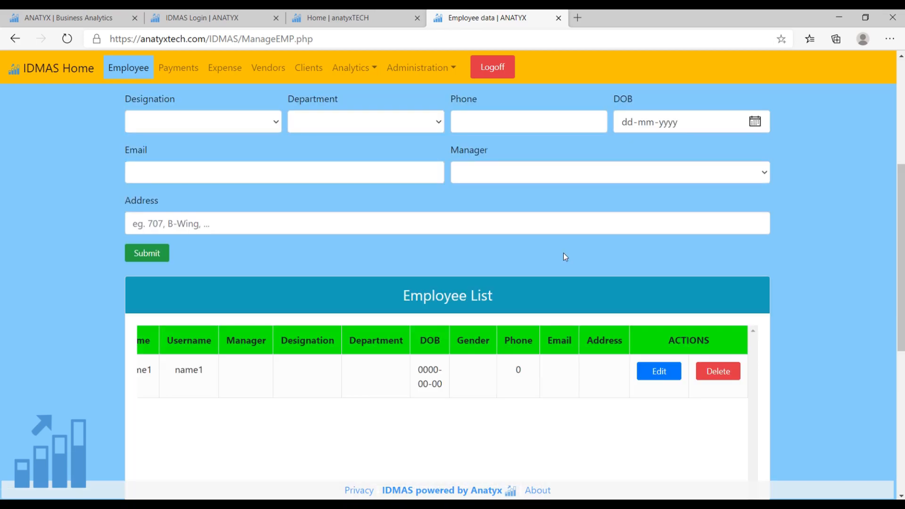
scroll(564, 253, up, 5)
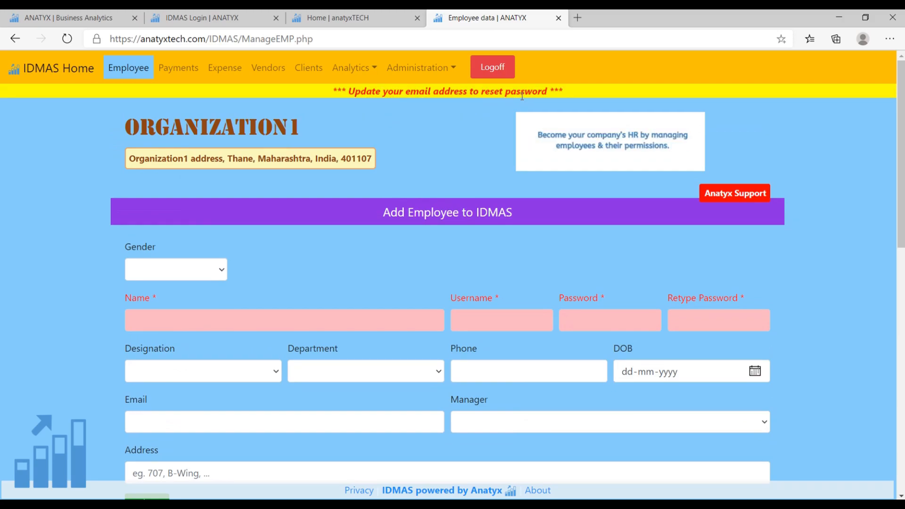
scroll(523, 96, down, 7)
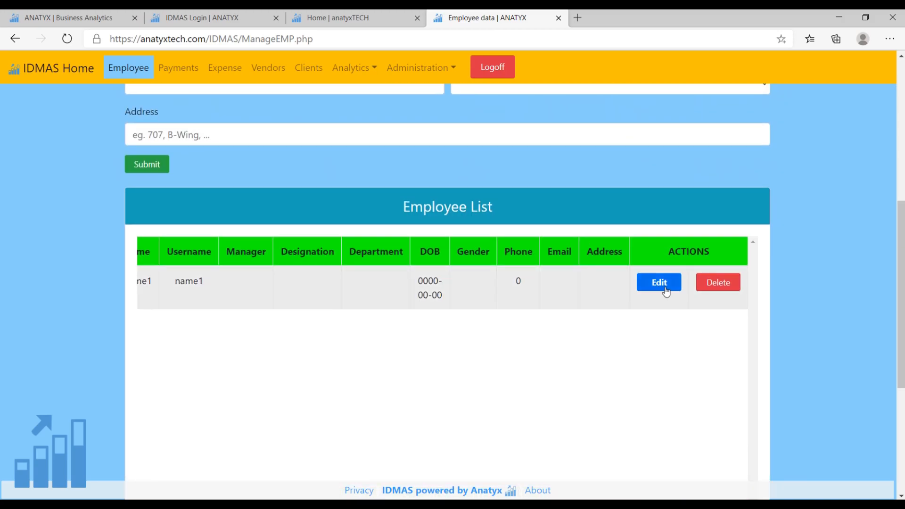
scroll(325, 193, up, 4)
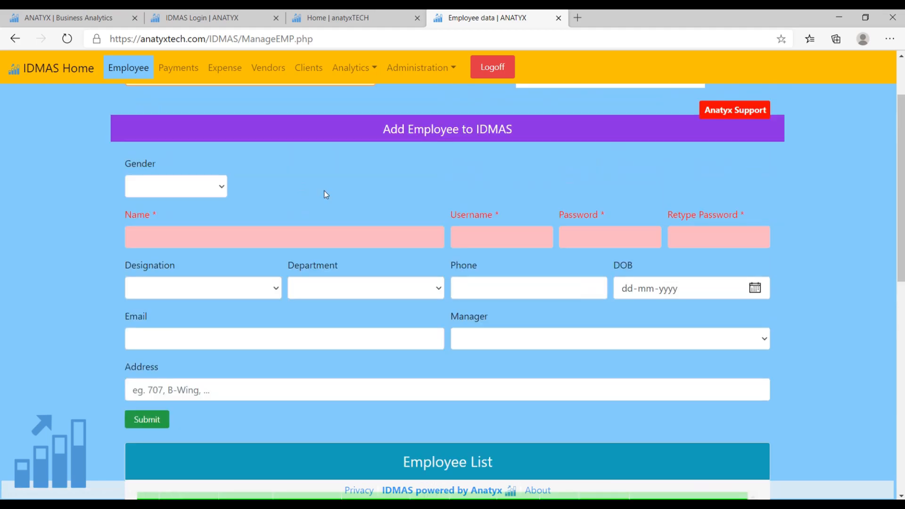
scroll(380, 258, down, 3)
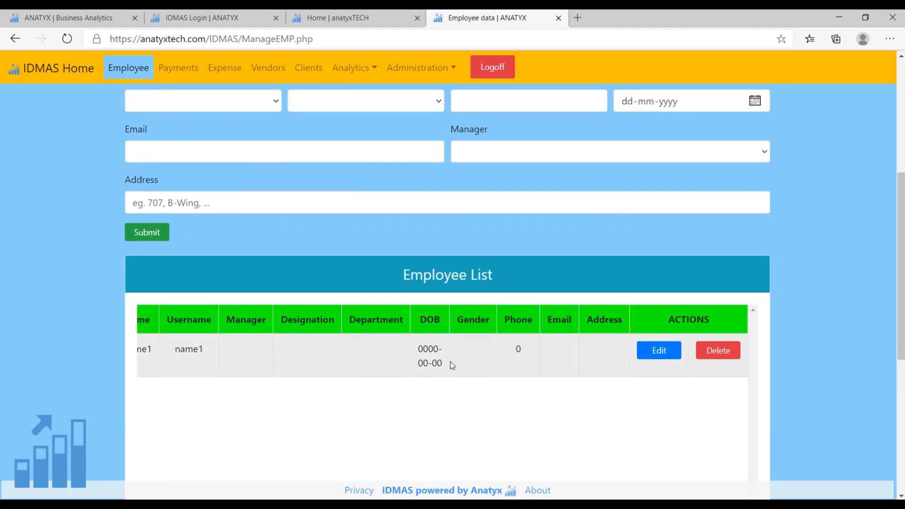
click(659, 350)
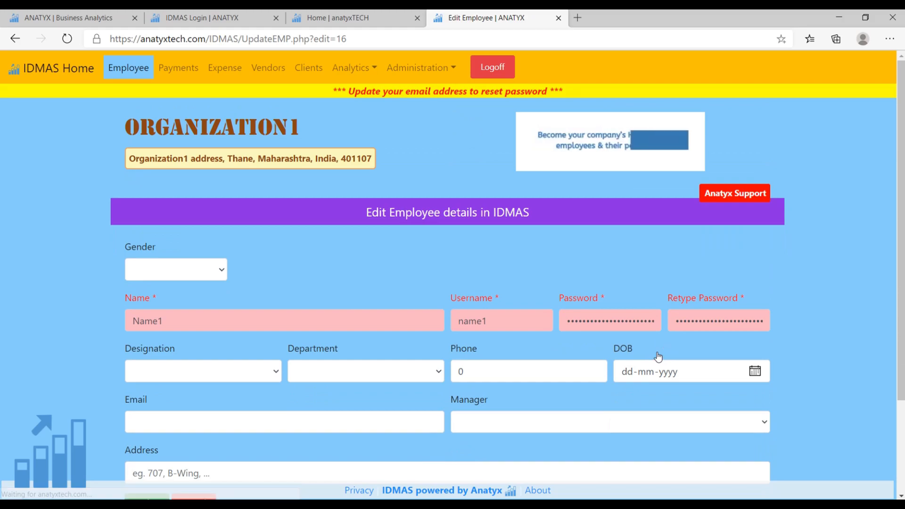
Set the admin's gender to Male and designation to Analyst in the employee details.
scroll(384, 293, down, 1)
scroll(384, 292, down, 1)
scroll(571, 275, up, 1)
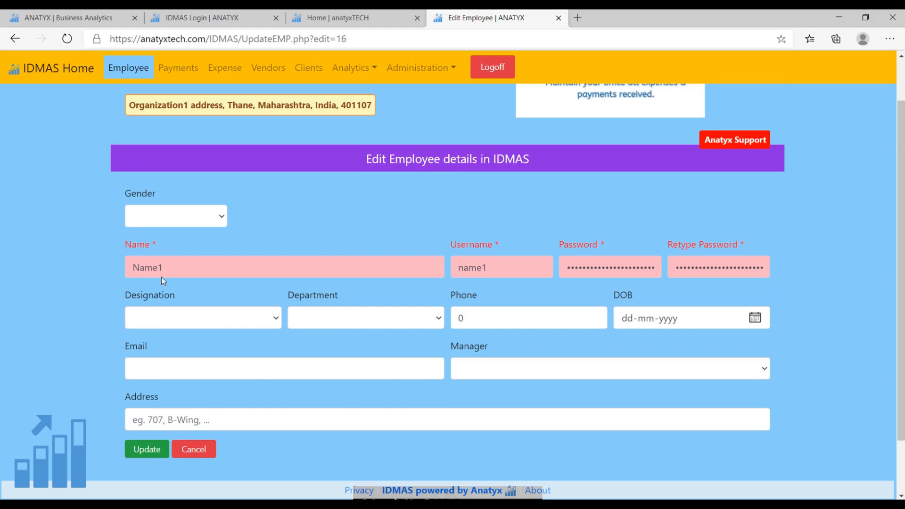
click(222, 218)
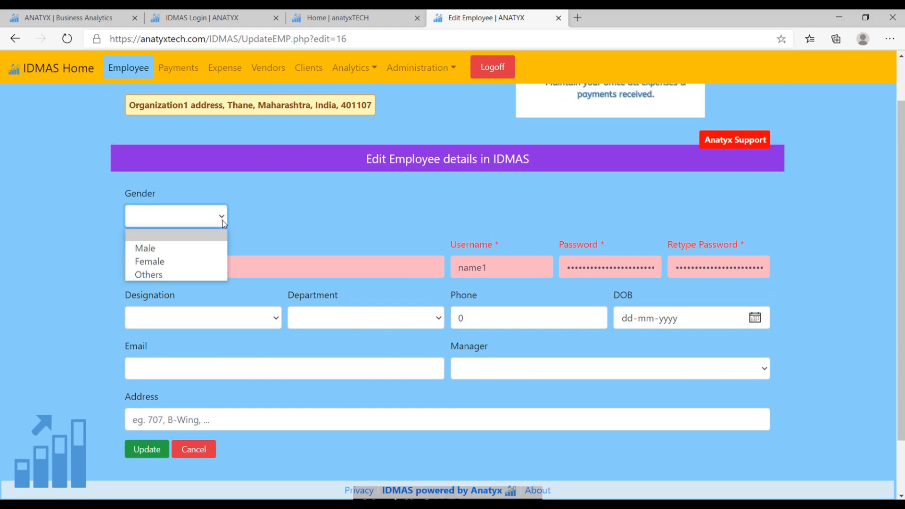
click(160, 247)
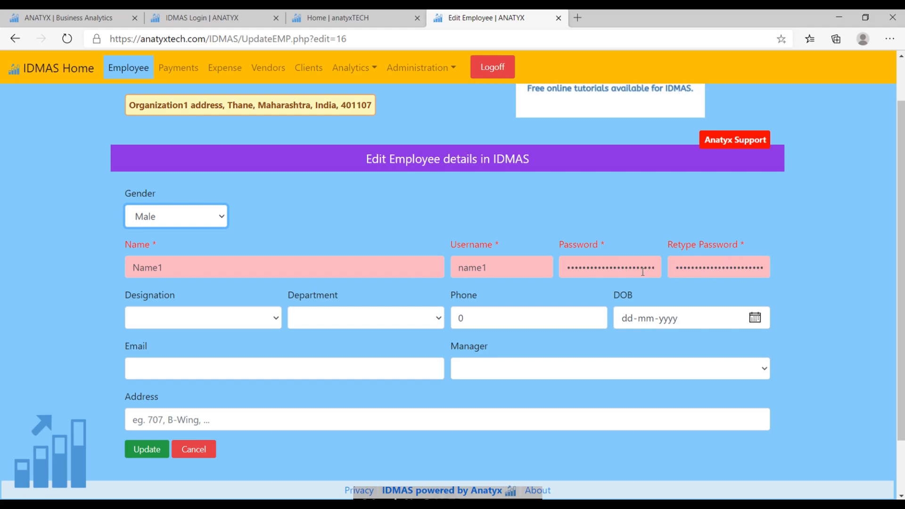
click(245, 324)
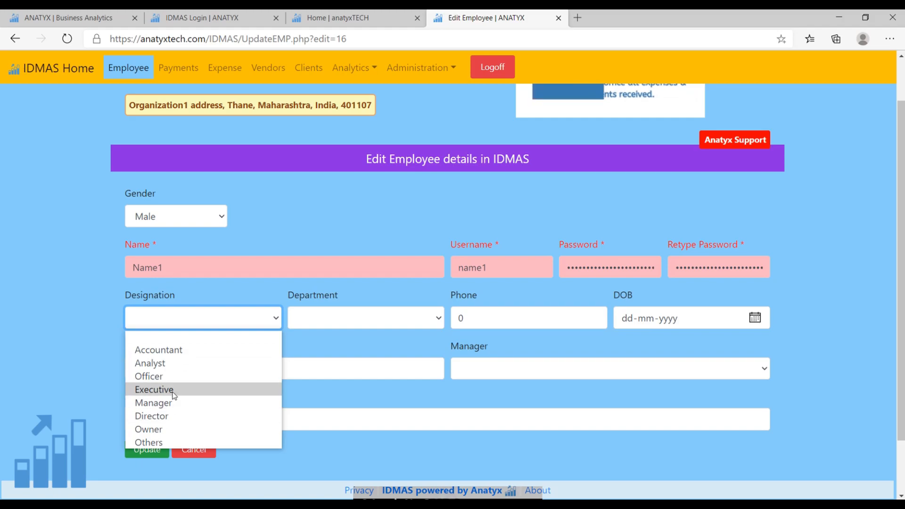
click(165, 364)
Set the admin's department to Operations and enter the employee's phone number.
click(363, 324)
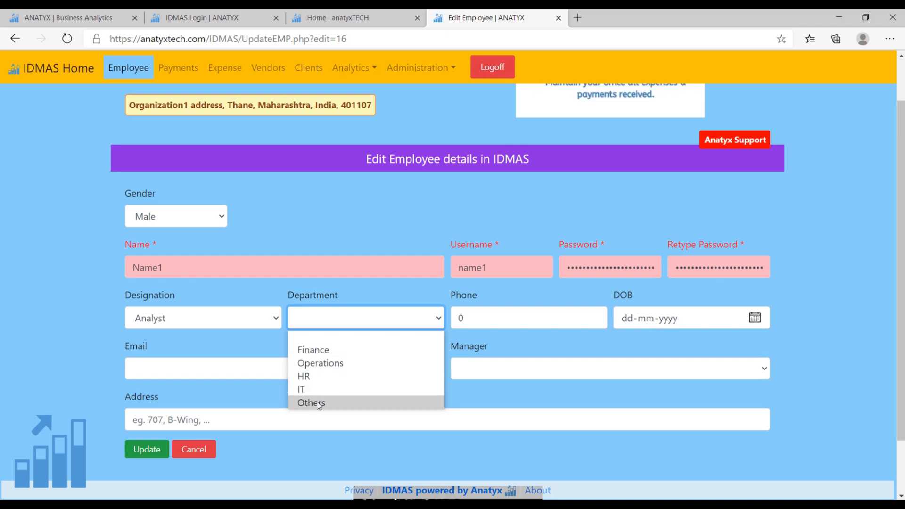
click(320, 363)
double_click(506, 321)
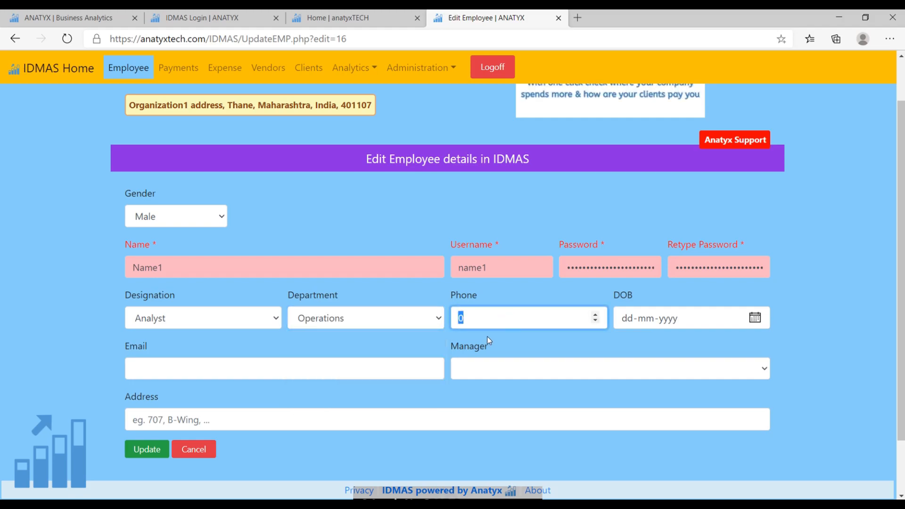
text(987654321)
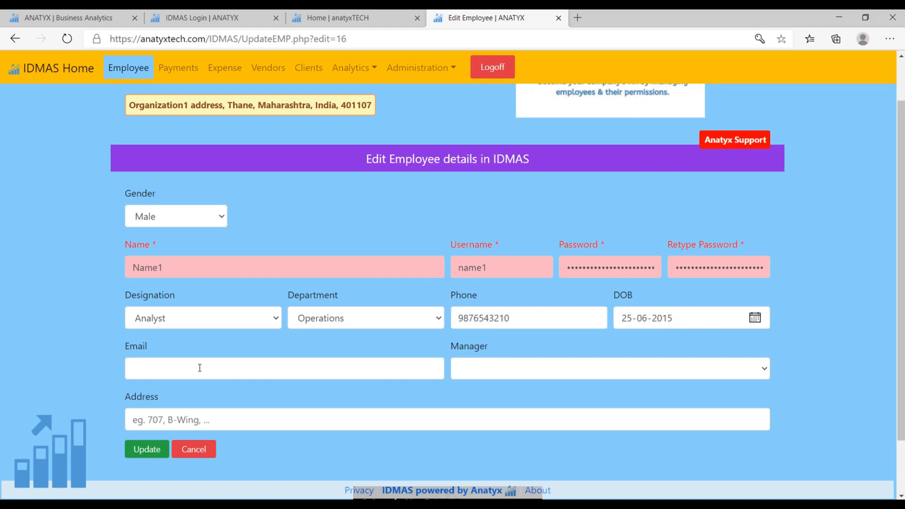
Fill in the admin's date of birth and email address, and assign the admin as manager.
click(200, 368)
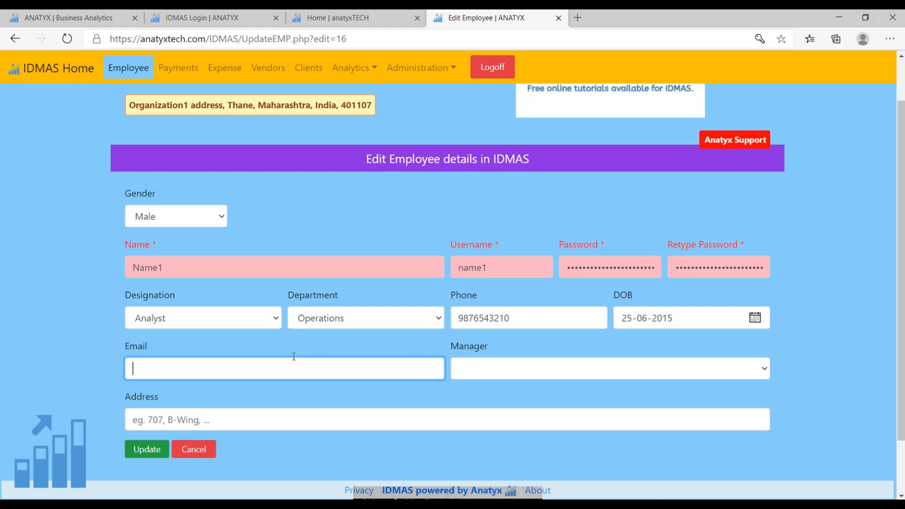
key(ctrl+v)
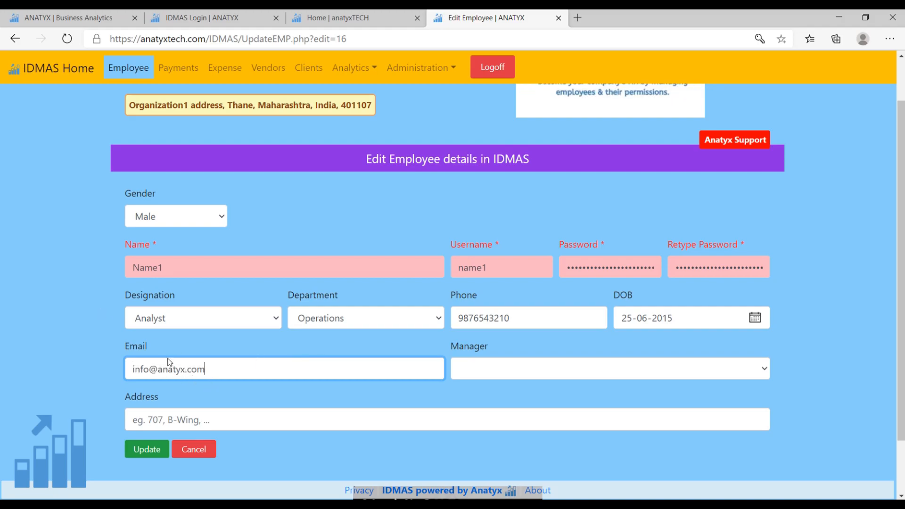
click(505, 369)
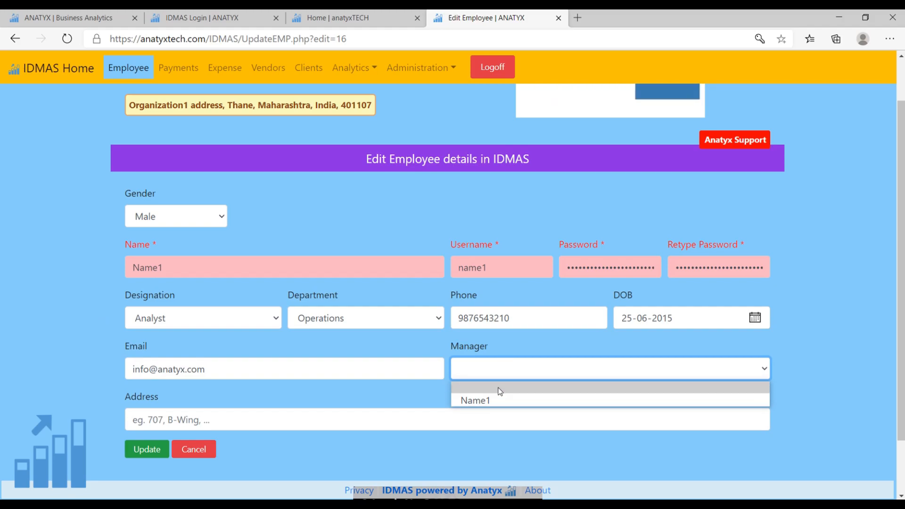
click(503, 401)
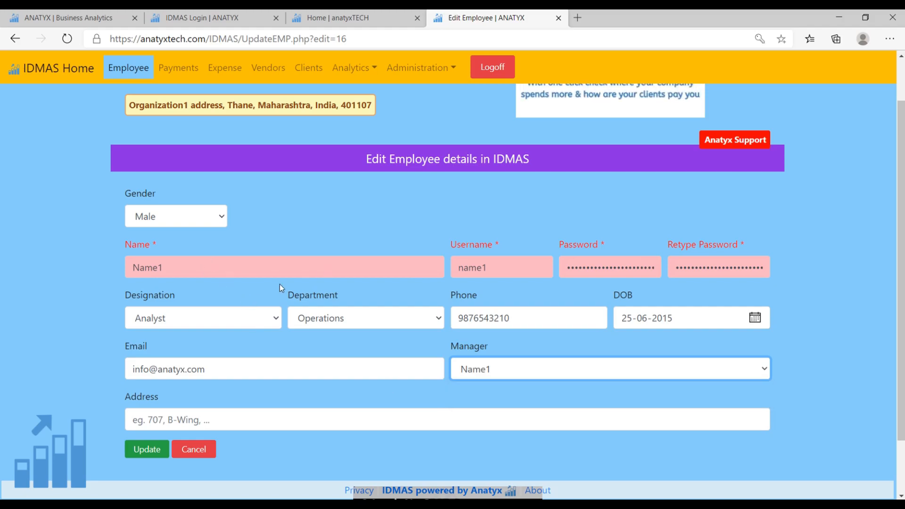
click(543, 364)
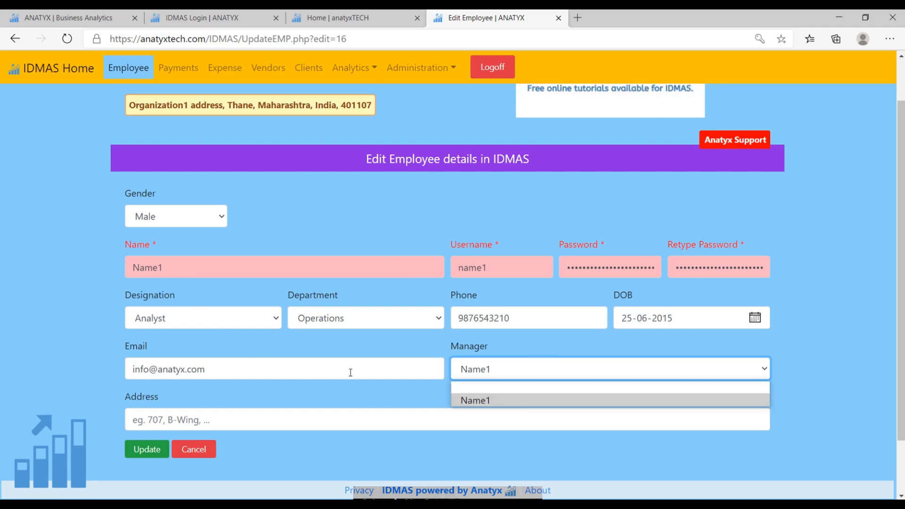
click(488, 401)
Enter the admin's postal address and save the updated employee record.
click(354, 419)
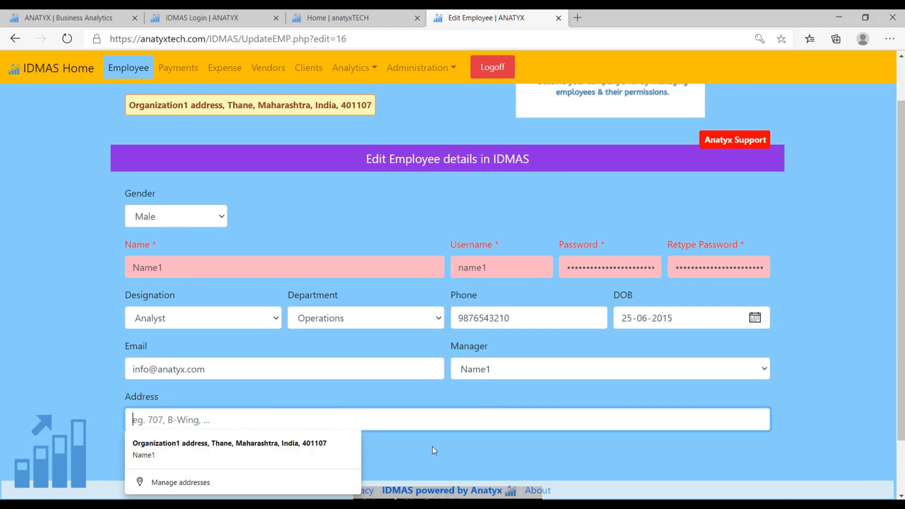
click(180, 395)
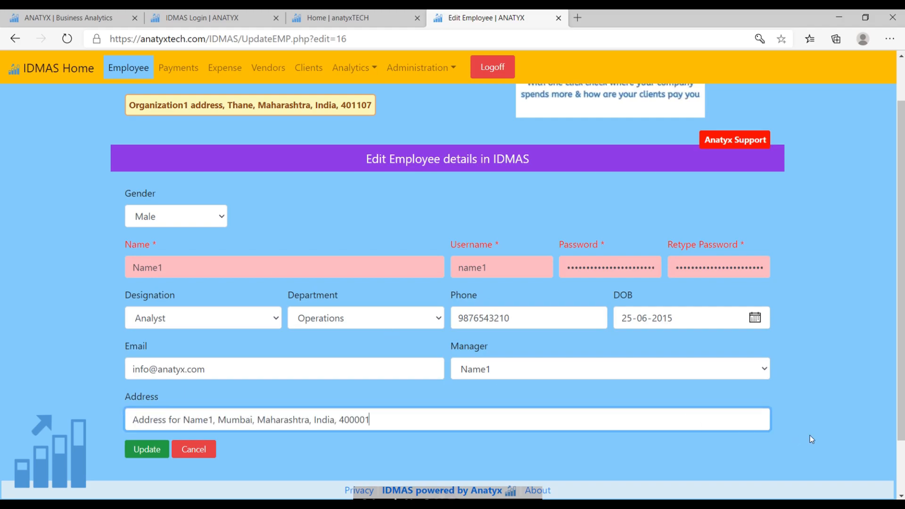
click(810, 436)
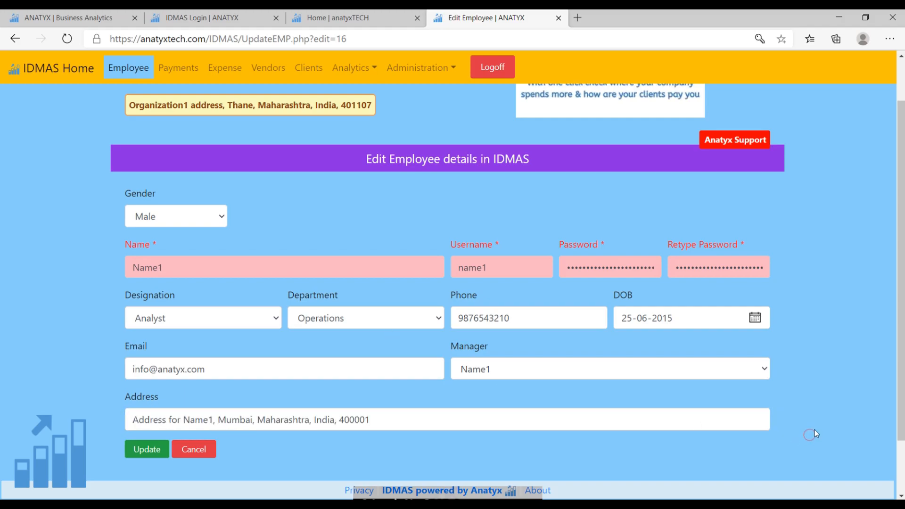
scroll(814, 429, down, 2)
scroll(820, 346, up, 2)
scroll(819, 346, down, 2)
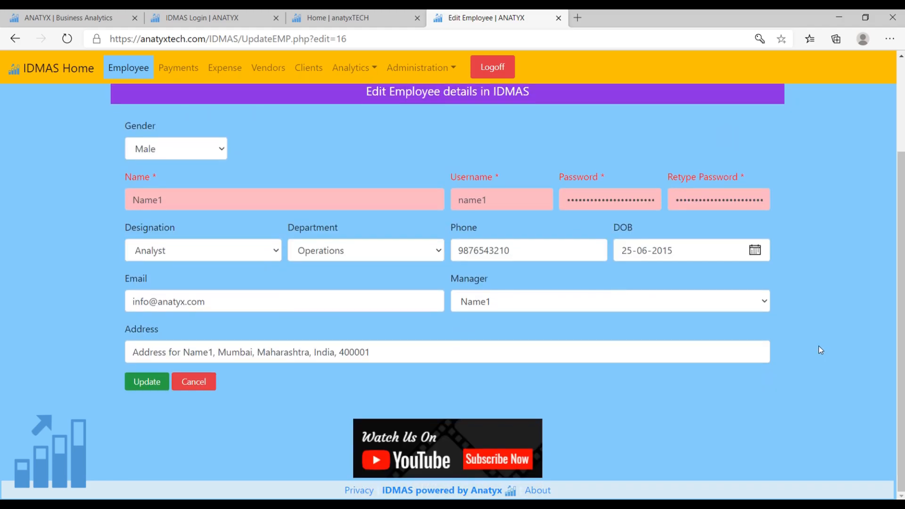
click(147, 382)
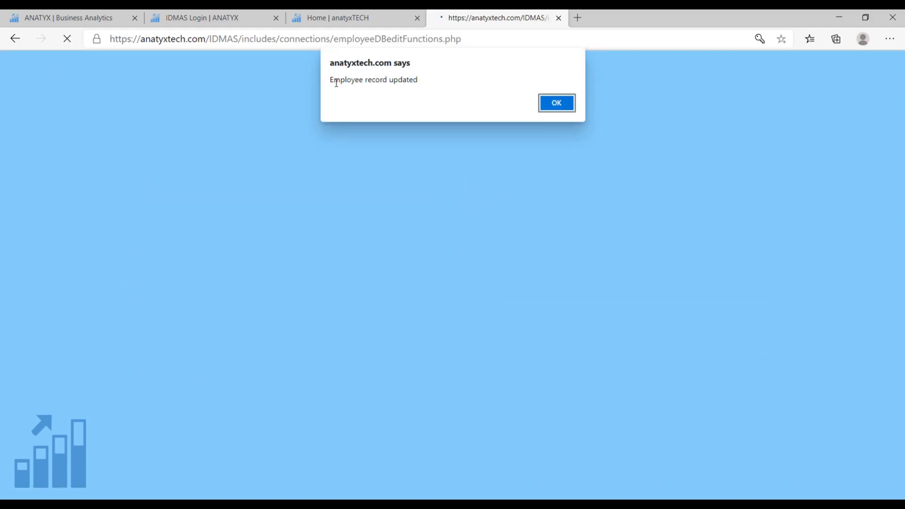
click(561, 104)
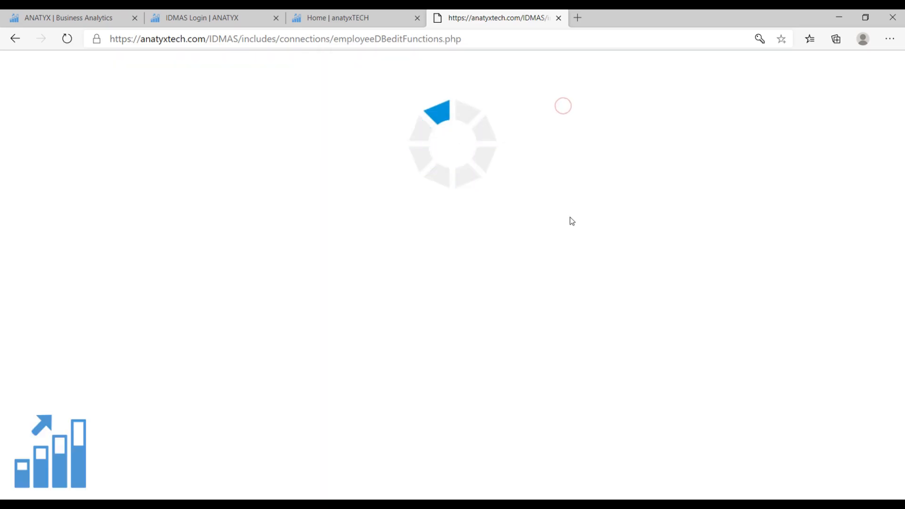
Add a male employee with the employee's name, username, account password and designation Executive, and submit the record.
scroll(571, 222, down, 5)
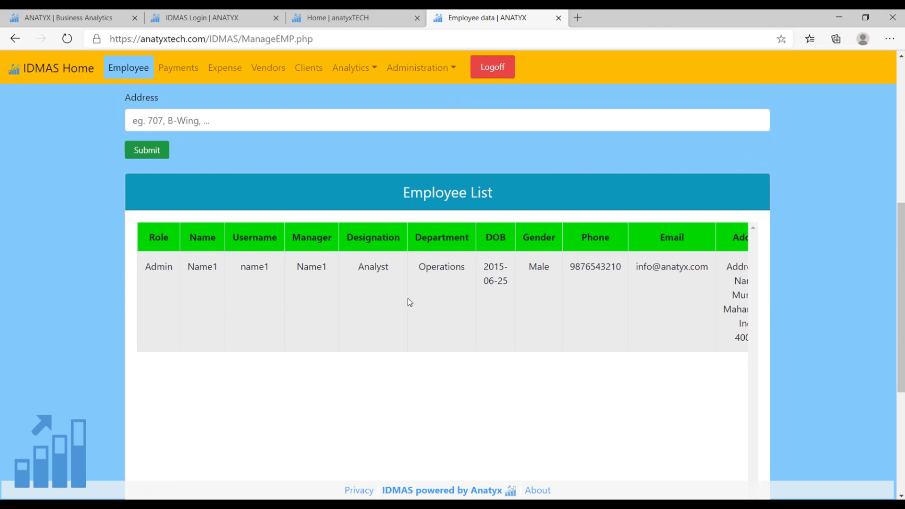
scroll(688, 297, down, 1)
scroll(507, 424, down, 1)
drag(474, 433, 613, 439)
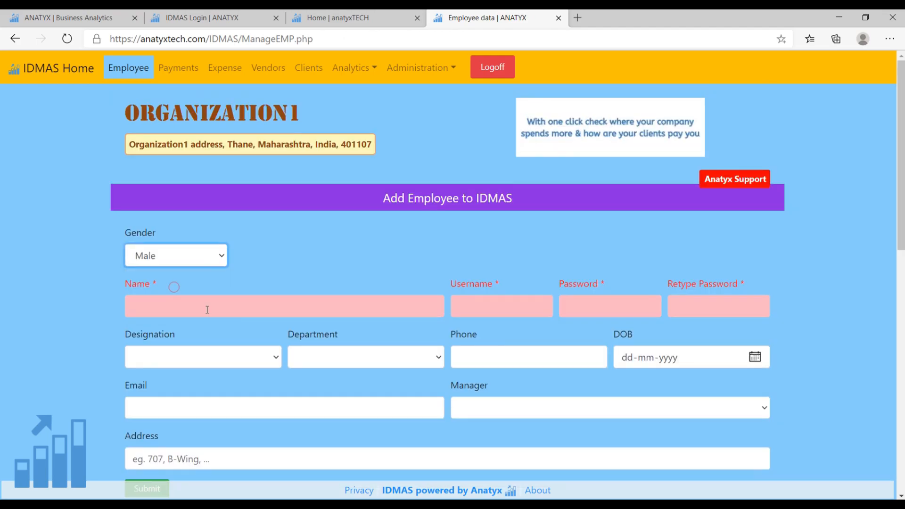
click(206, 309)
text(Namw)
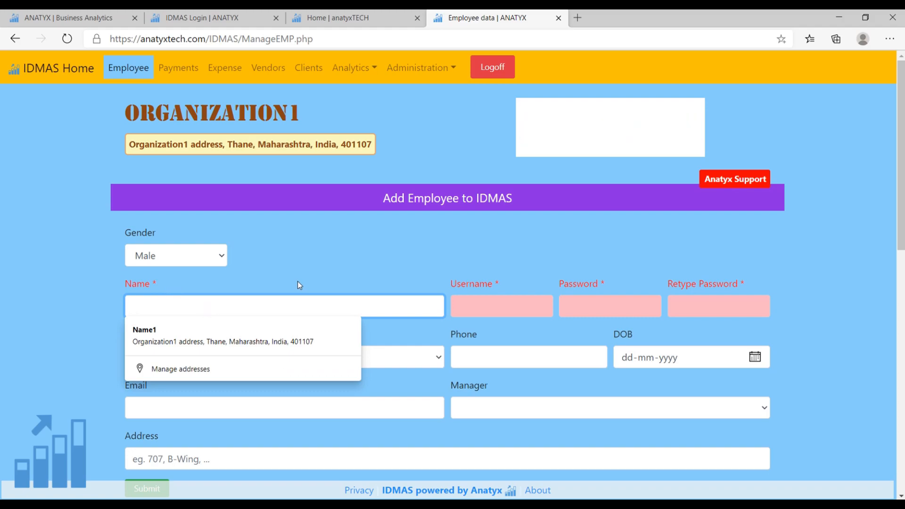
key(BackSpace)
text(e2)
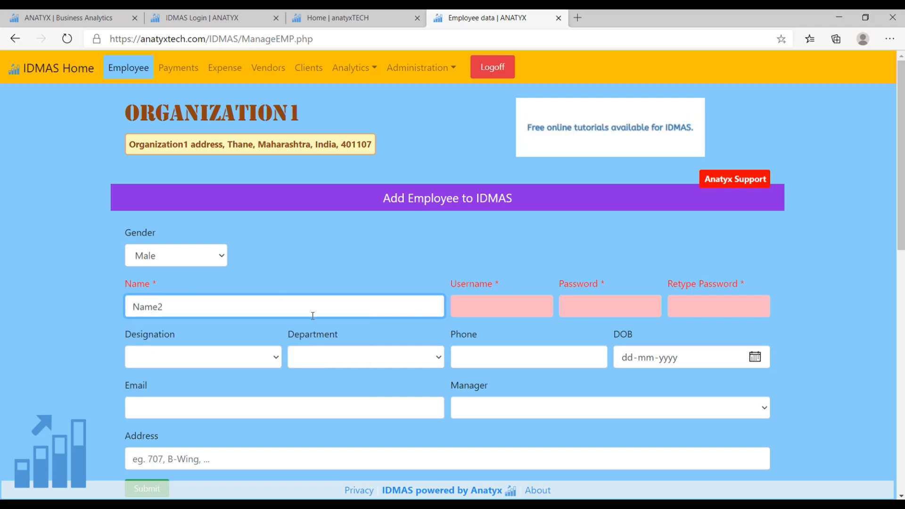
click(485, 307)
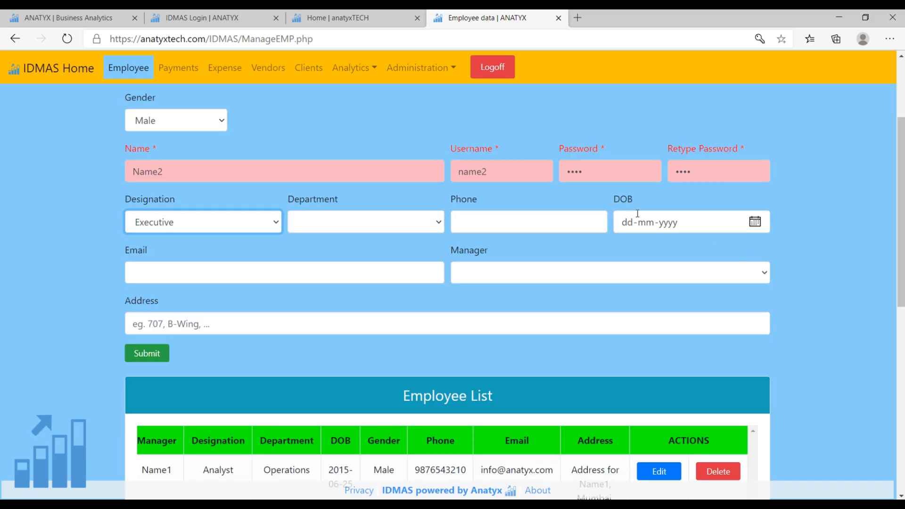
click(147, 353)
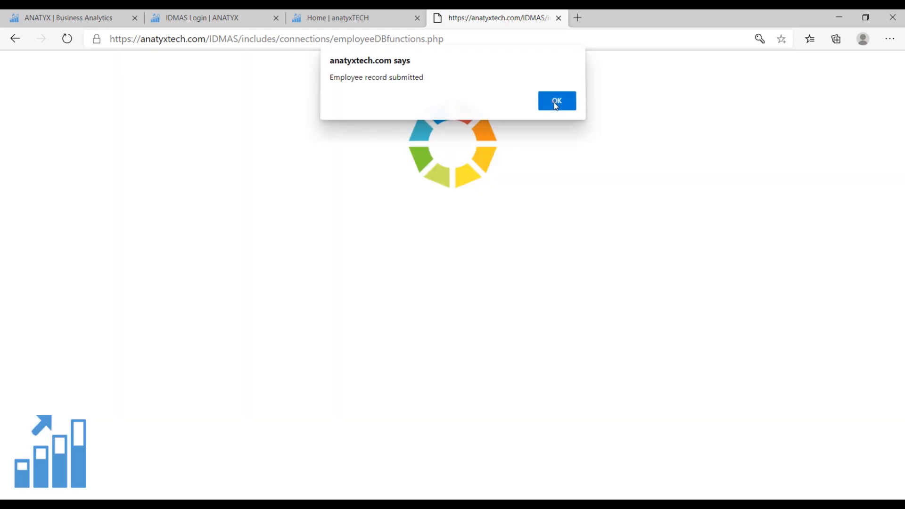
click(553, 102)
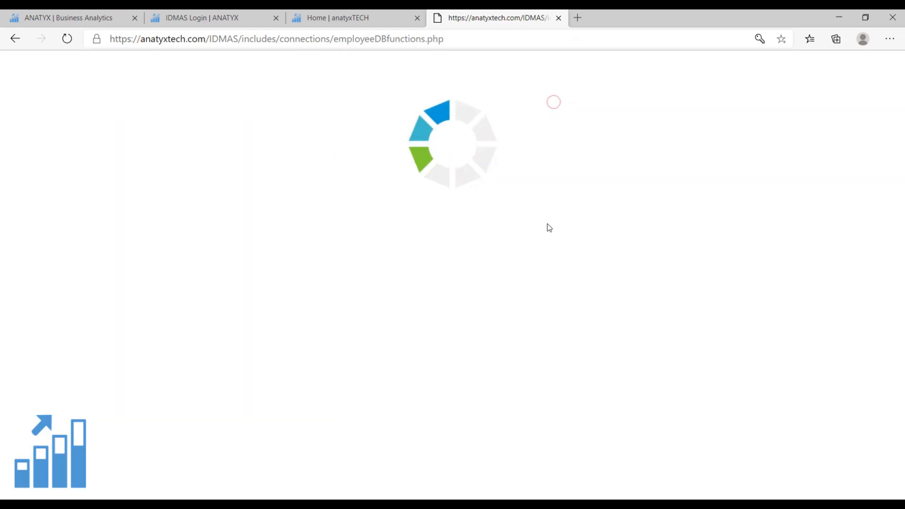
Delete the Regular employee with designation Executive from the employee list and open the Vendors page.
scroll(546, 224, down, 4)
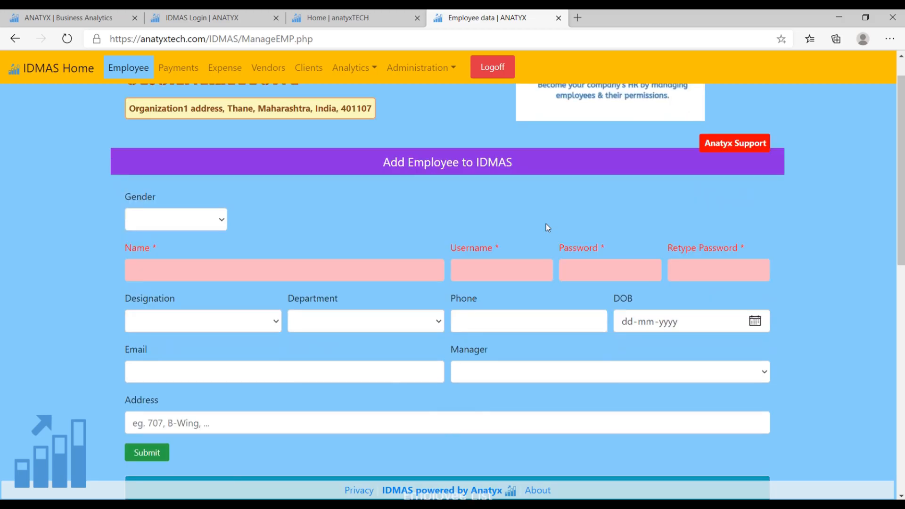
scroll(486, 175, down, 4)
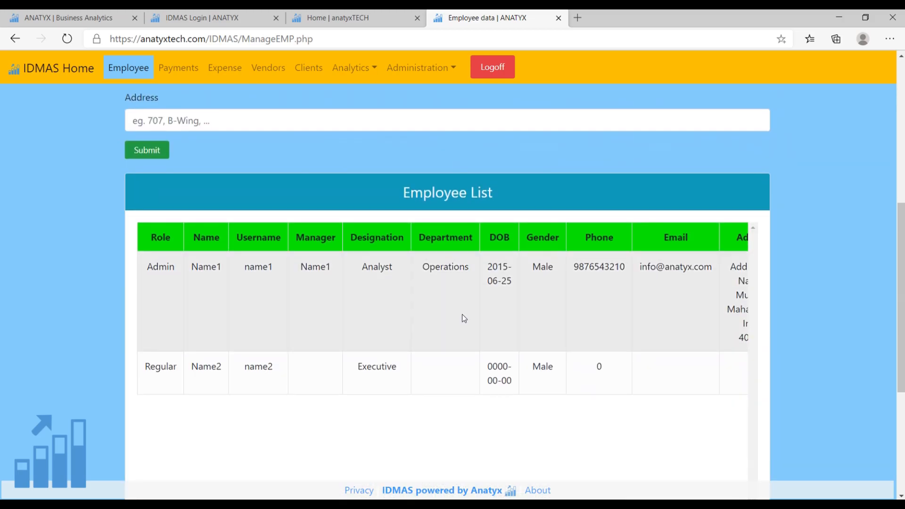
scroll(269, 319, down, 2)
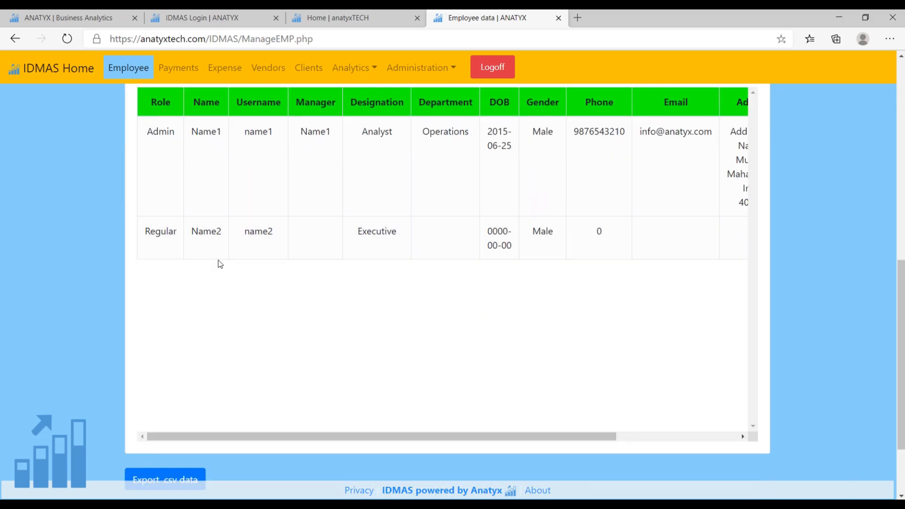
scroll(407, 433, down, 2)
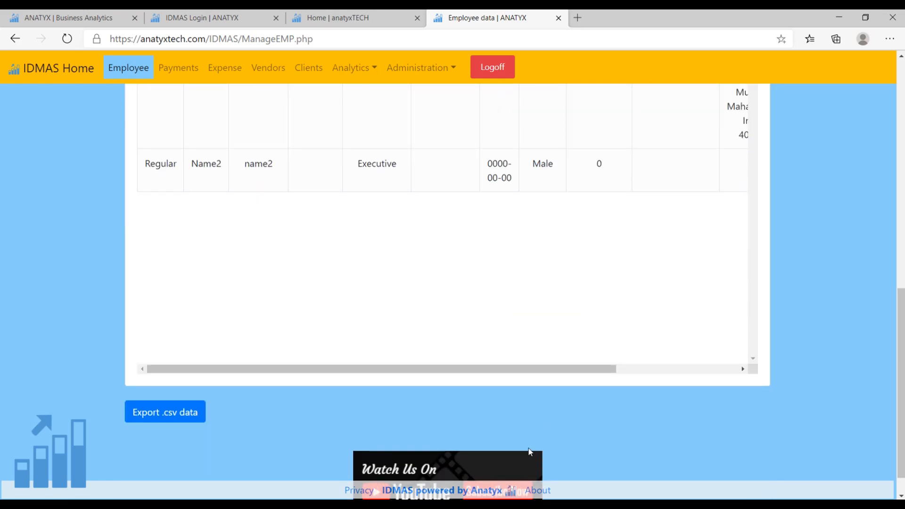
drag(525, 369, 680, 373)
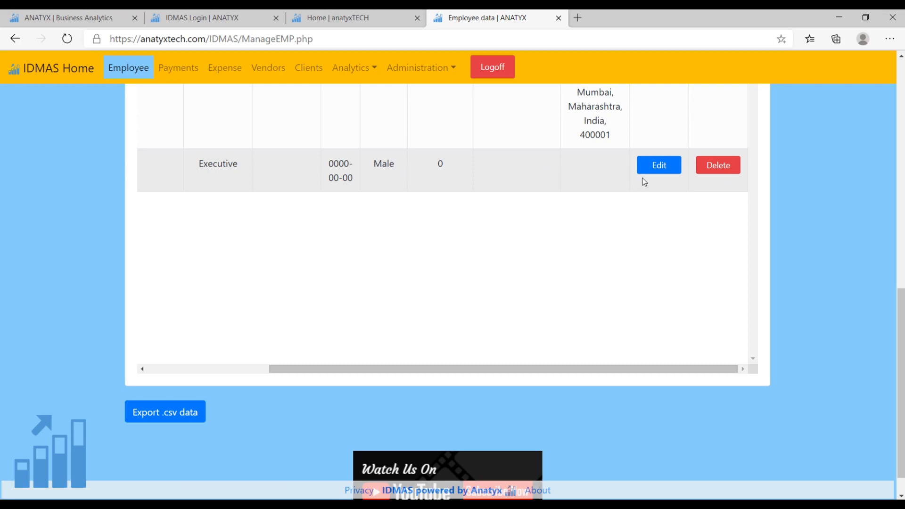
click(723, 171)
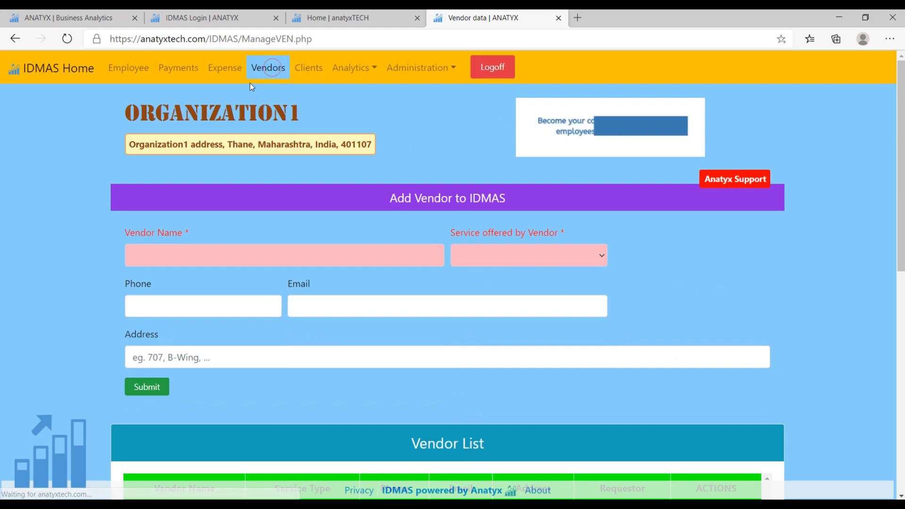
Add a vendor named Vendor1 with Financial Services as the service offered, and submit the vendor record.
scroll(432, 124, down, 6)
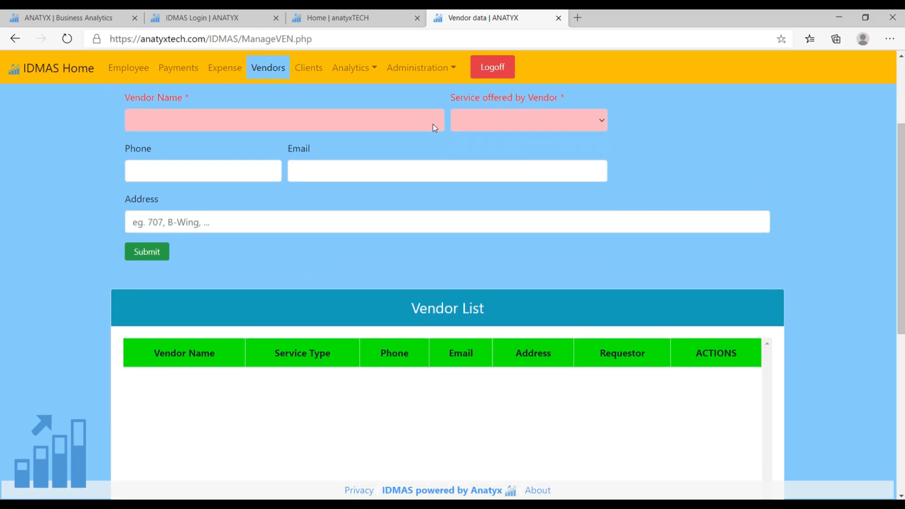
scroll(433, 124, up, 6)
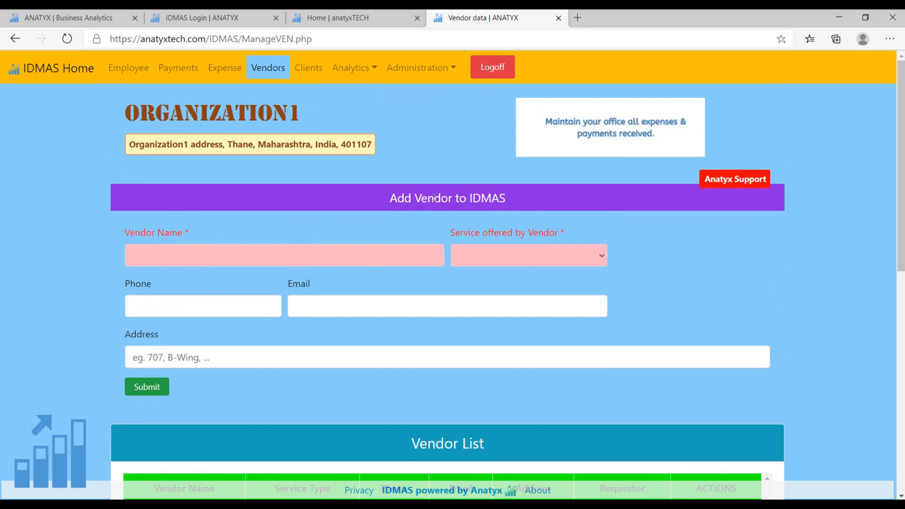
scroll(525, 200, down, 1)
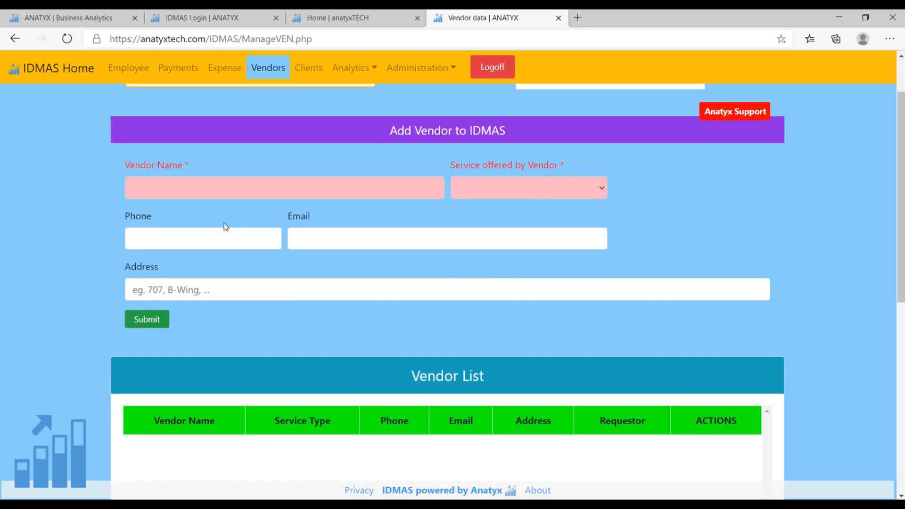
click(212, 188)
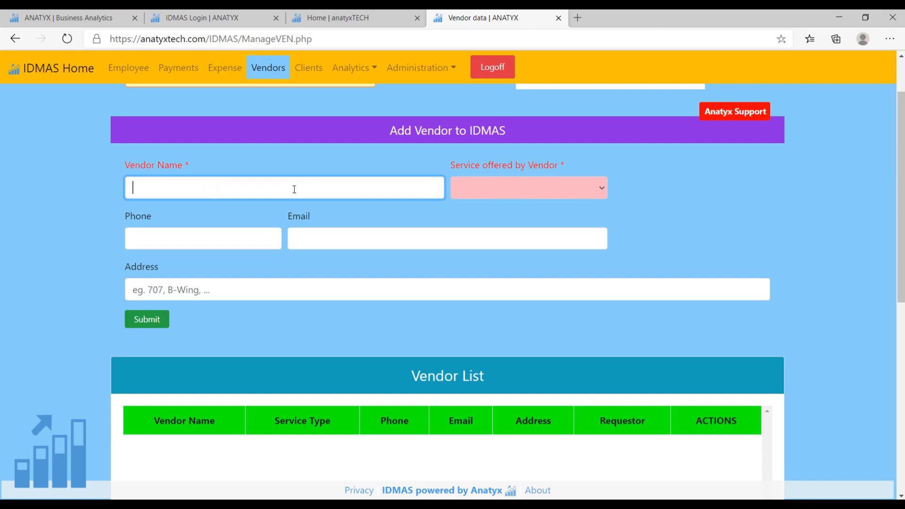
text(Vendor1)
click(604, 190)
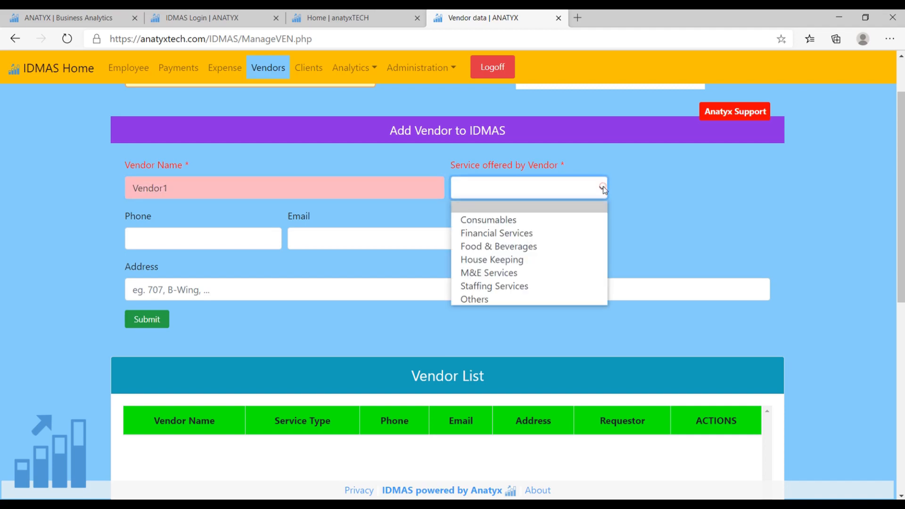
click(507, 234)
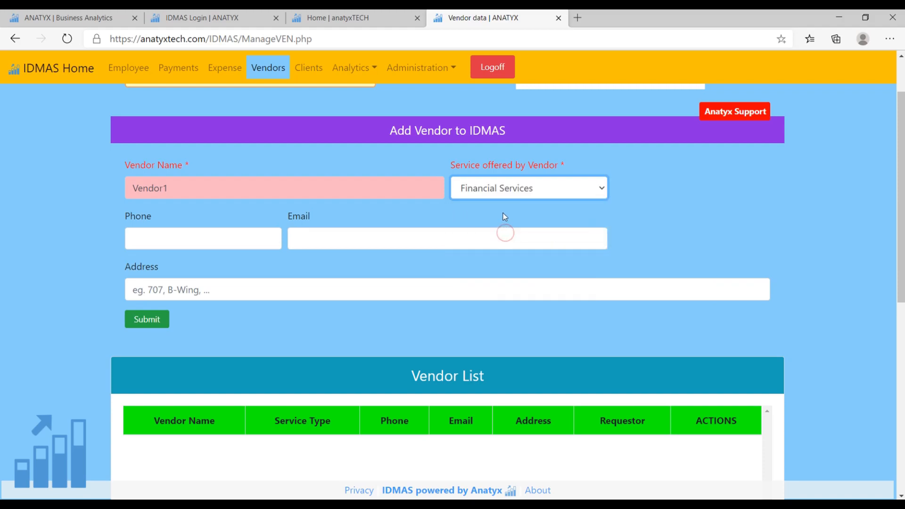
scroll(646, 184, down, 3)
scroll(645, 184, up, 3)
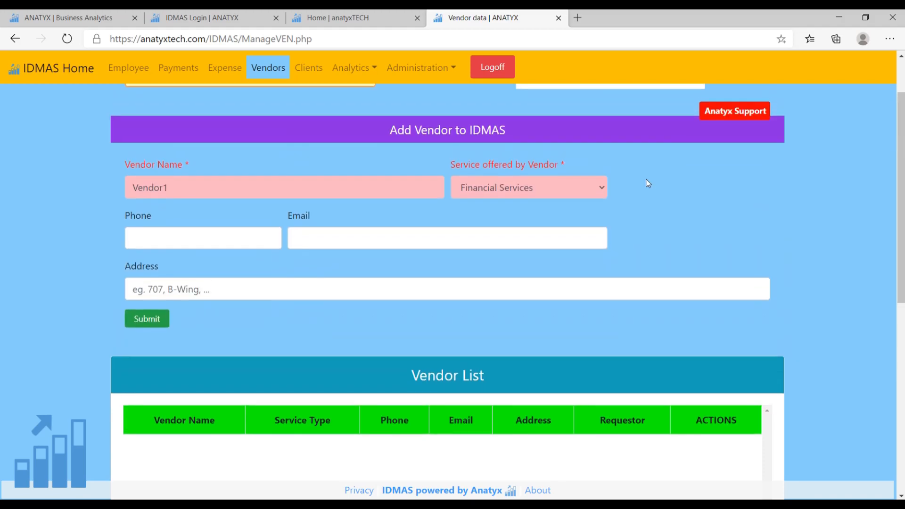
click(154, 320)
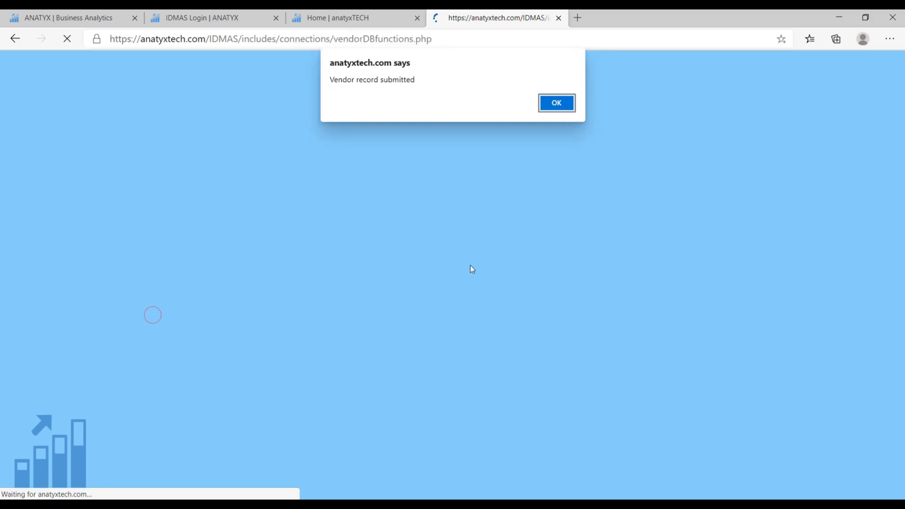
click(563, 103)
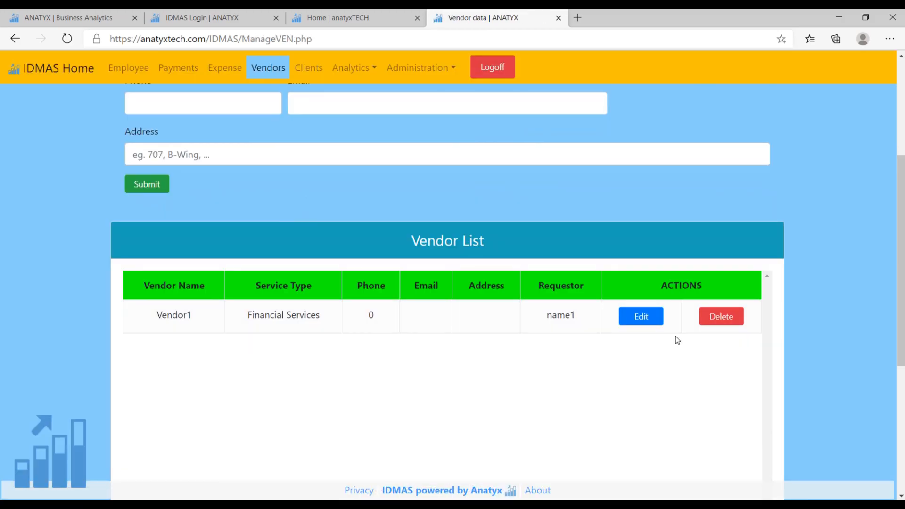
Add a vendor named Vendor2 with M&E Services as the service offered, and submit the vendor record.
scroll(675, 339, down, 1)
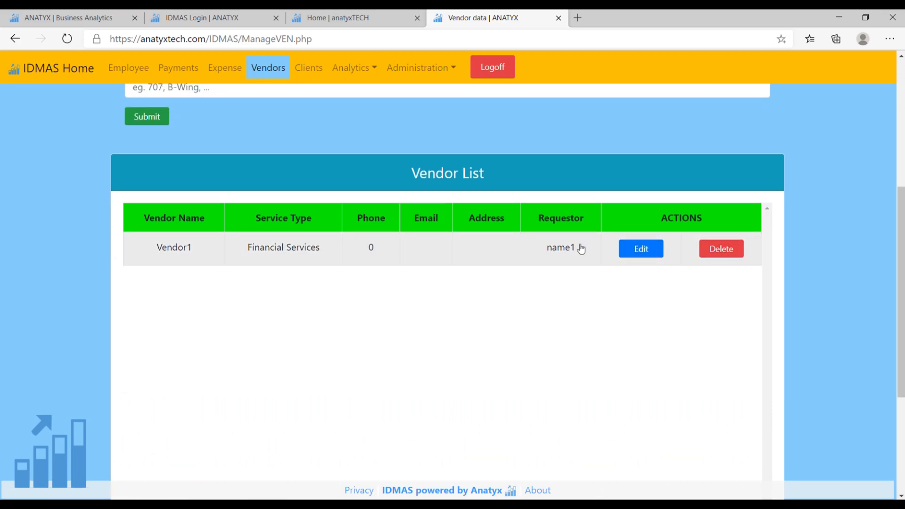
scroll(582, 249, up, 3)
click(200, 193)
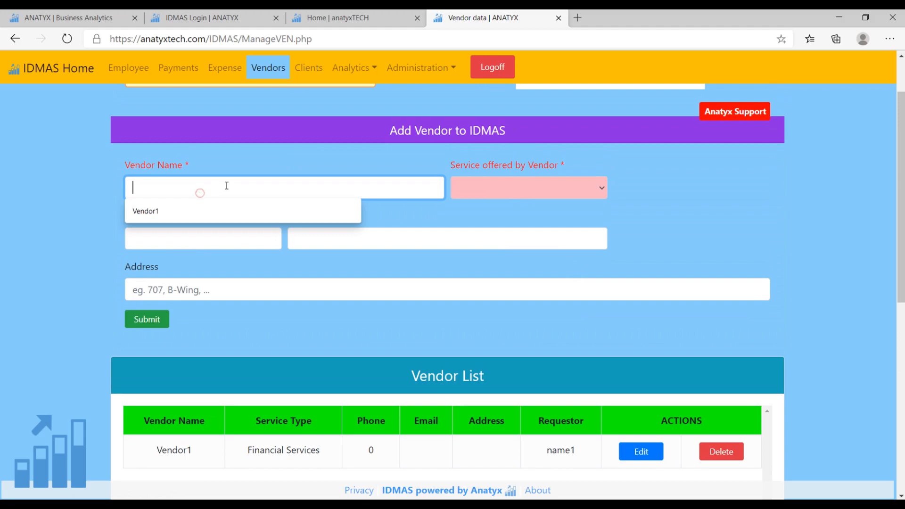
click(196, 210)
click(197, 187)
key(BackSpace)
key(BackSpace)
text(r2)
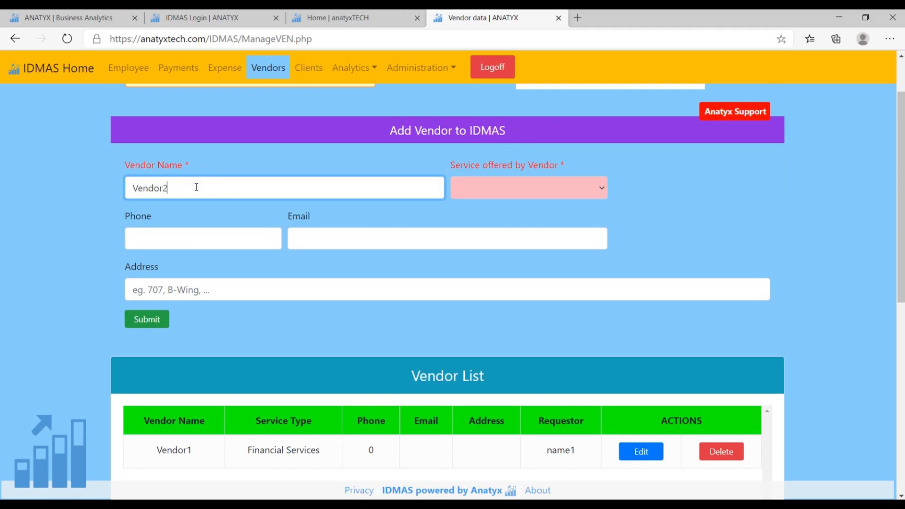
click(513, 195)
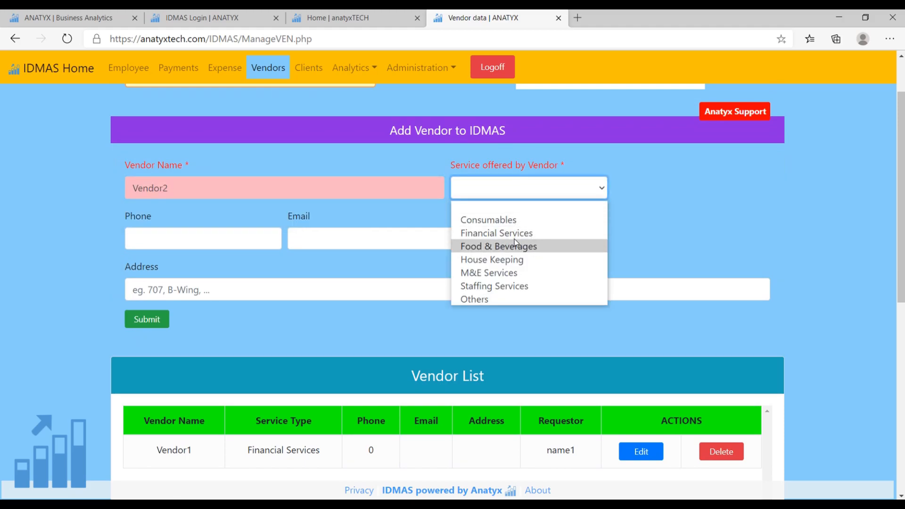
click(501, 274)
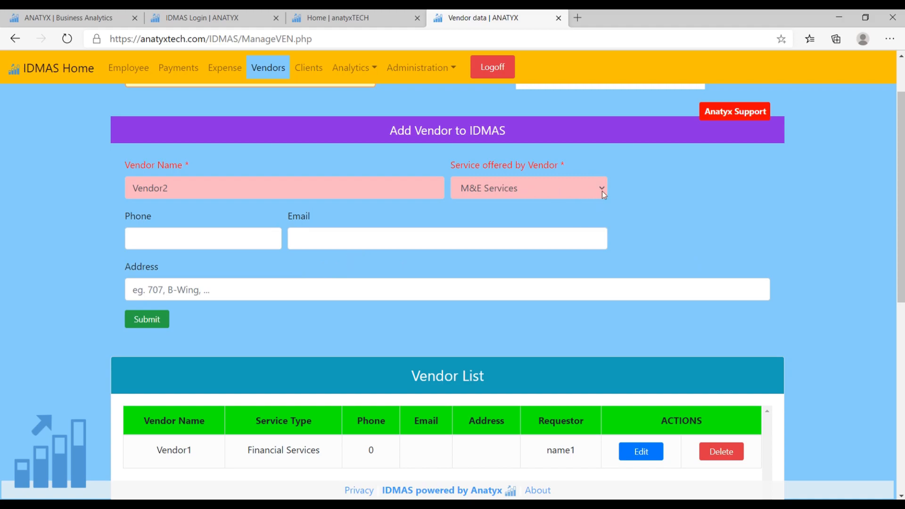
click(146, 319)
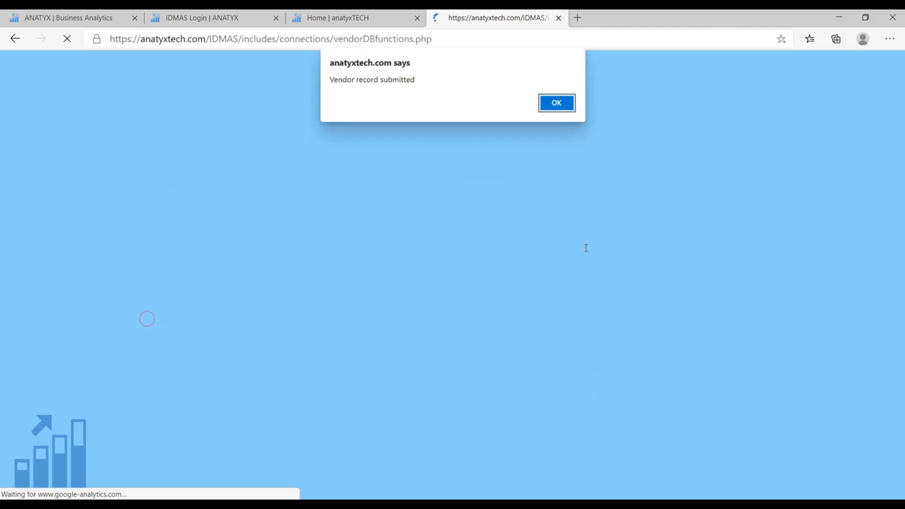
click(559, 101)
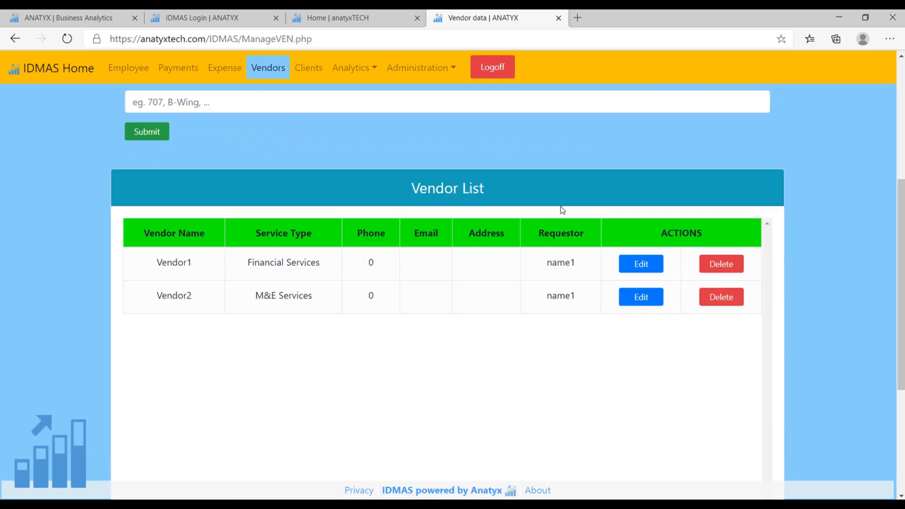
Open the Clients page and add Client1 with Staffing Services as the nature of business and the client's email, then submit the record.
scroll(472, 264, down, 1)
scroll(381, 318, down, 2)
scroll(477, 303, up, 3)
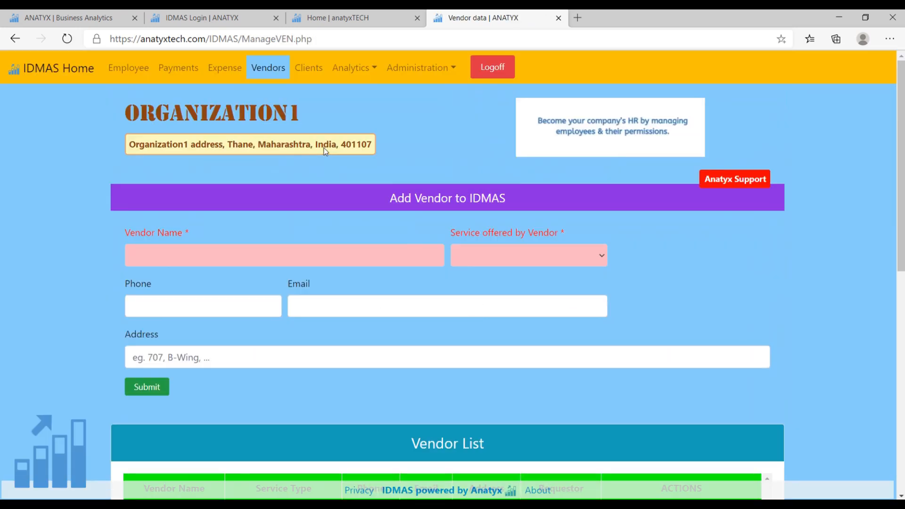
click(310, 70)
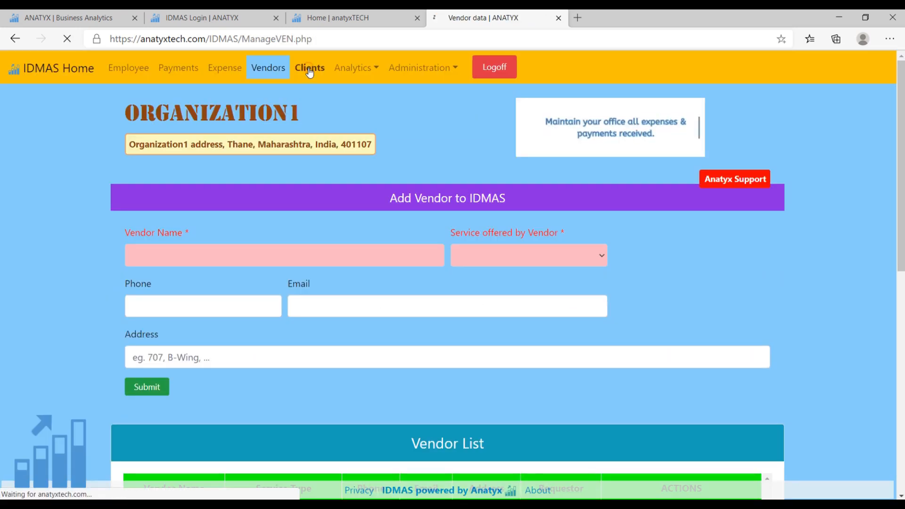
click(252, 263)
text(Client1)
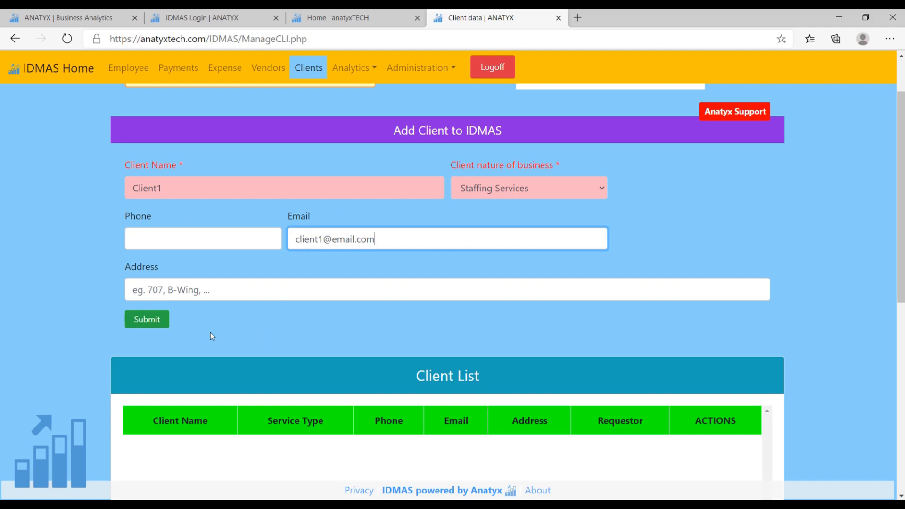
click(147, 319)
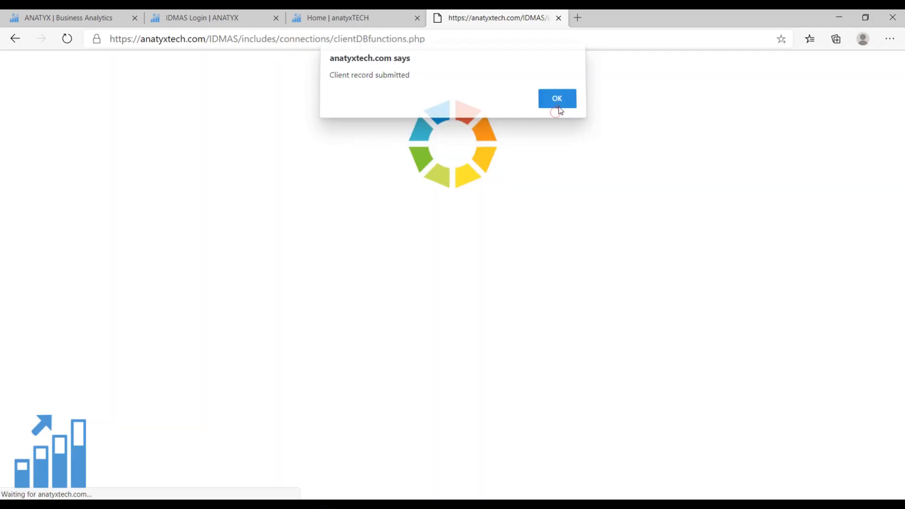
click(556, 112)
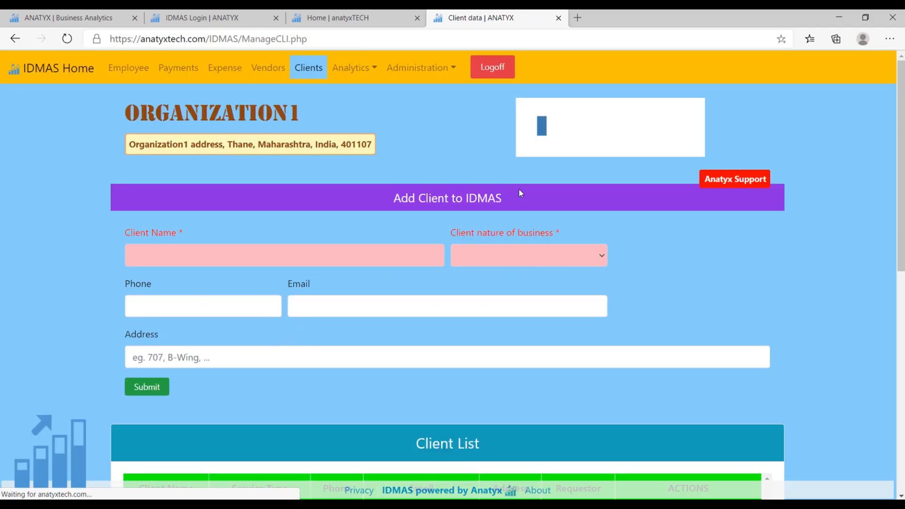
Add a client named Client2 with Others as the nature of business, and submit the client record.
scroll(519, 190, down, 3)
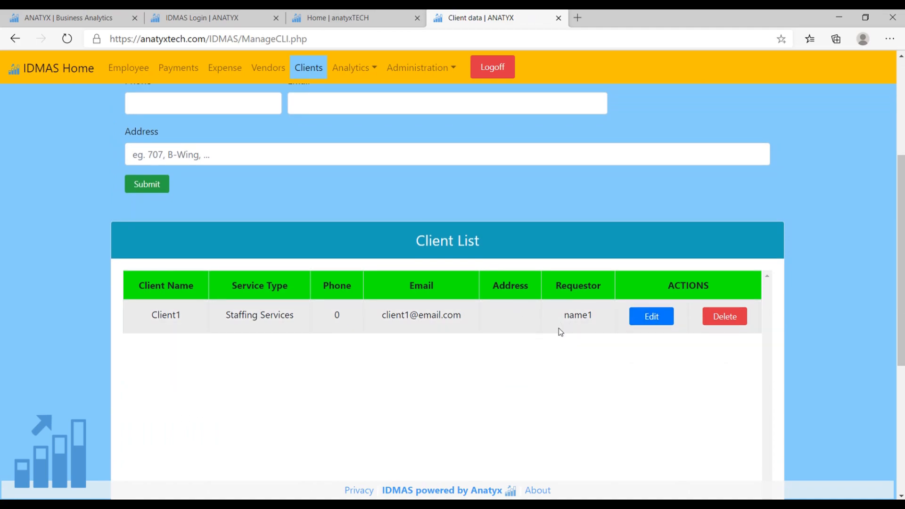
scroll(407, 309, up, 2)
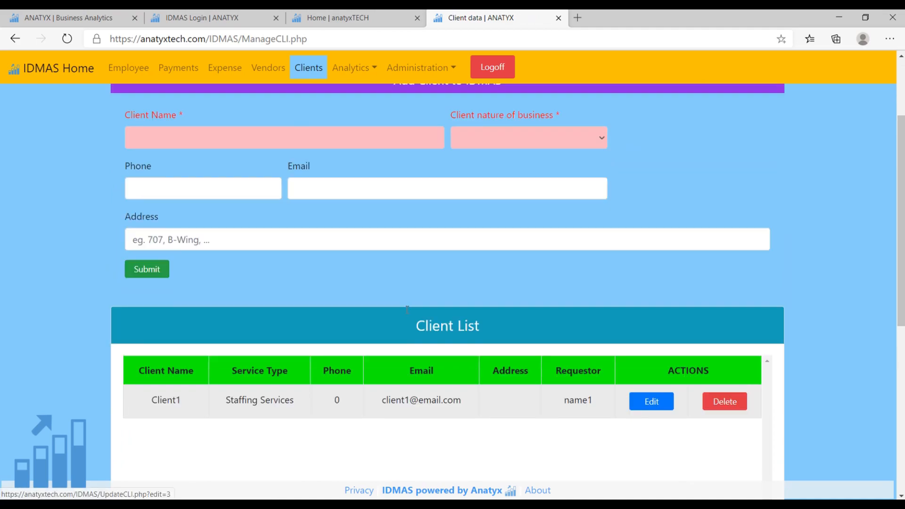
scroll(407, 310, up, 1)
click(234, 193)
click(207, 210)
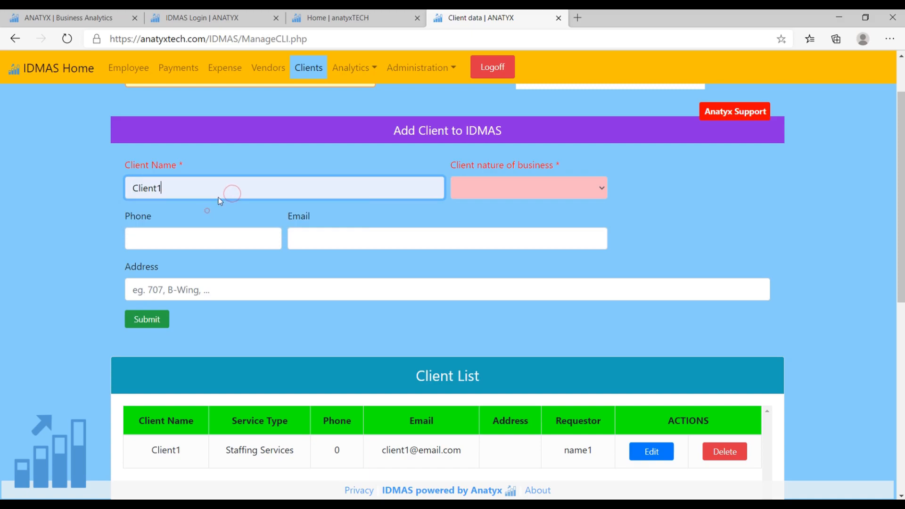
click(215, 190)
key(BackSpace)
text(2)
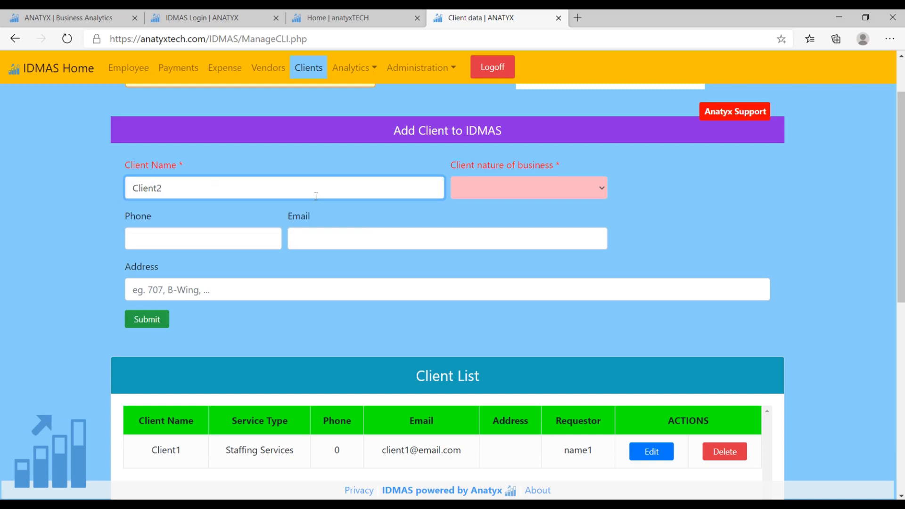
click(547, 191)
click(474, 299)
scroll(330, 283, up, 2)
click(152, 390)
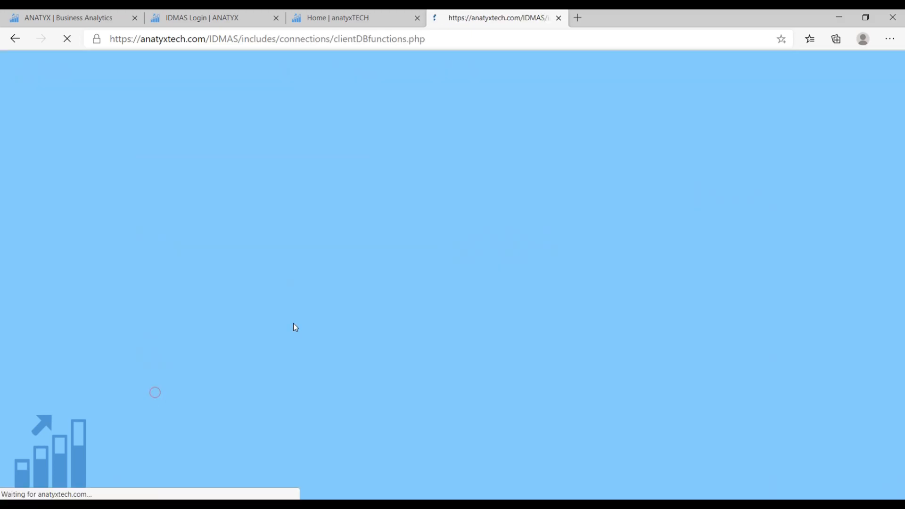
click(555, 109)
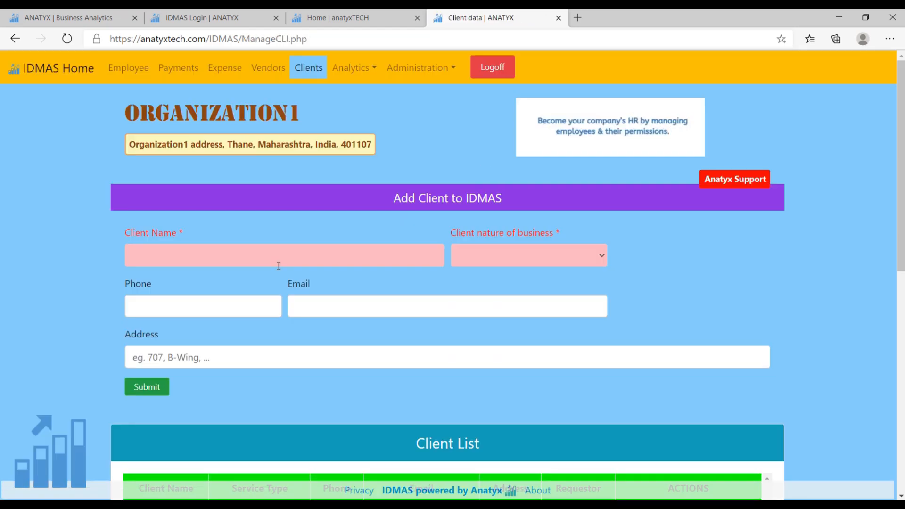
Add a client named Client3 with Food & Beverages as the nature of business, and check its entry in the client list.
click(264, 257)
click(243, 281)
key(BackSpace)
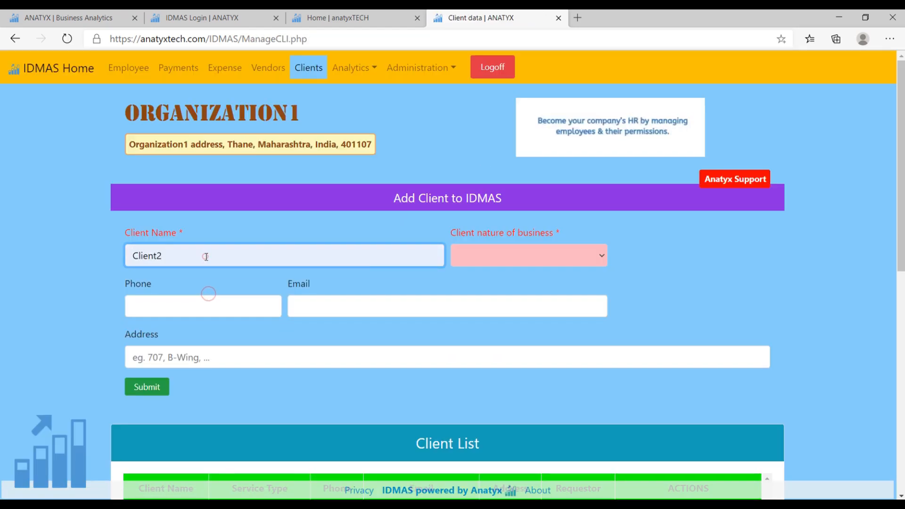
key(BackSpace)
key(BackSpace)
key(BackSpace)
key(BackSpace)
key(BackSpace)
key(BackSpace)
scroll(728, 269, down, 4)
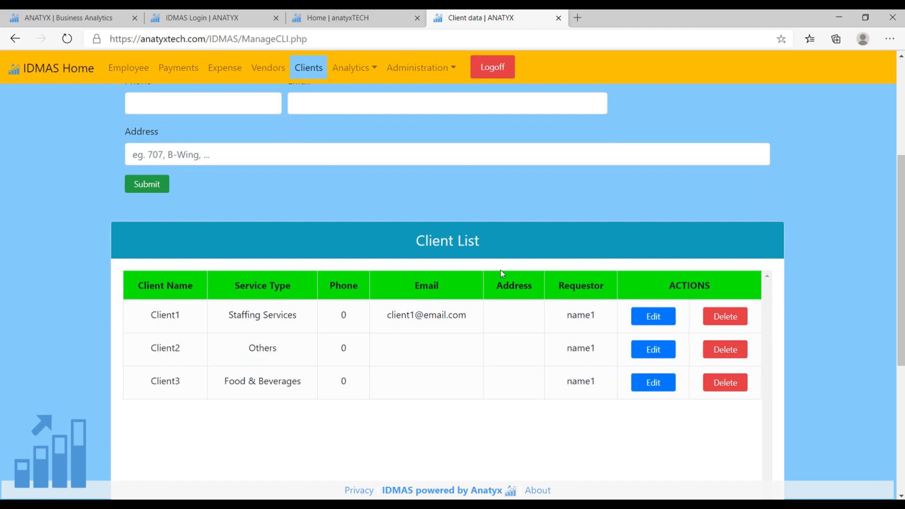
click(662, 392)
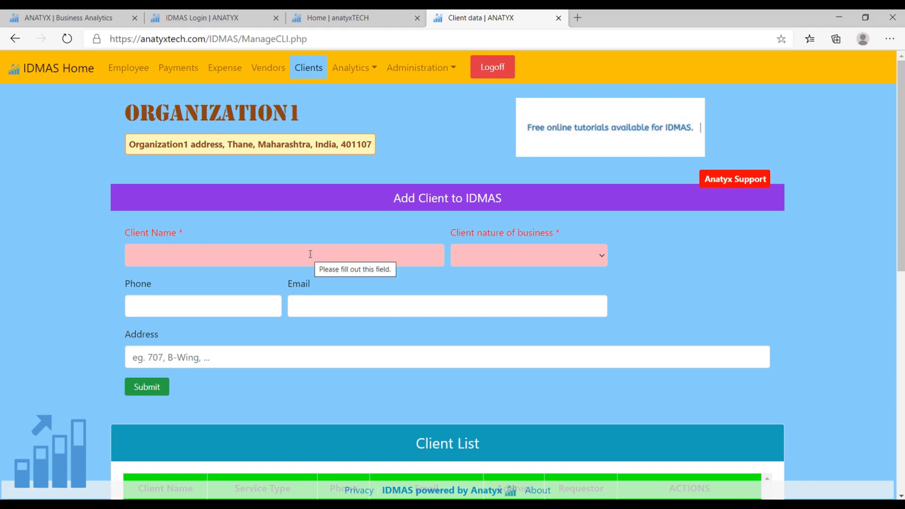
Open the Payments page and begin a payment for Client2 Others with an amount received of 50000.
click(189, 71)
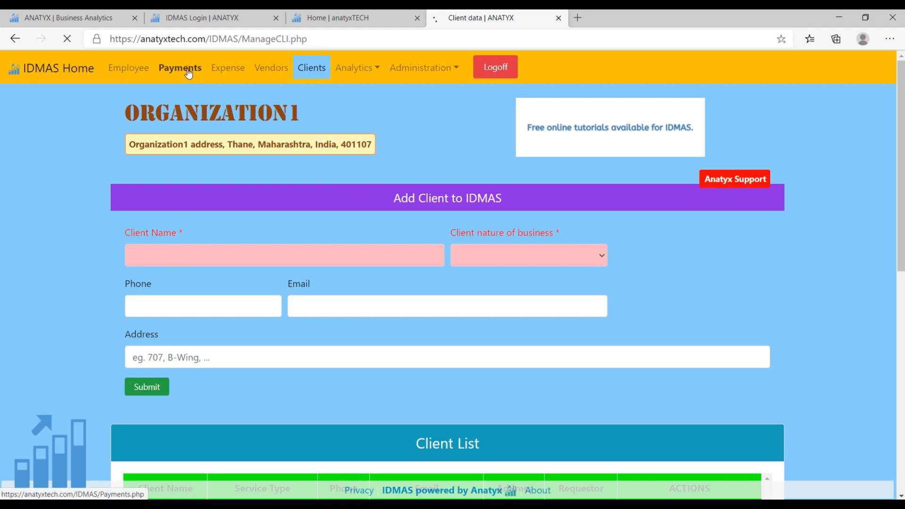
scroll(195, 72, down, 2)
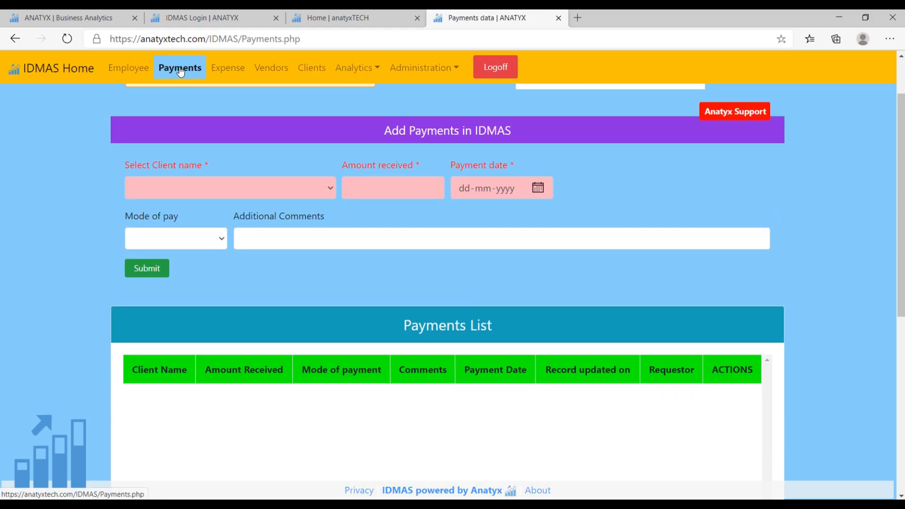
click(221, 191)
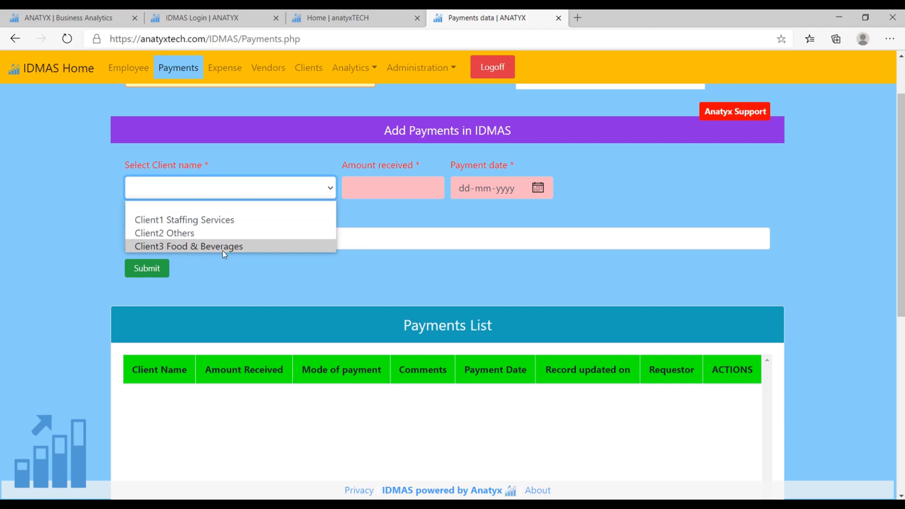
click(177, 232)
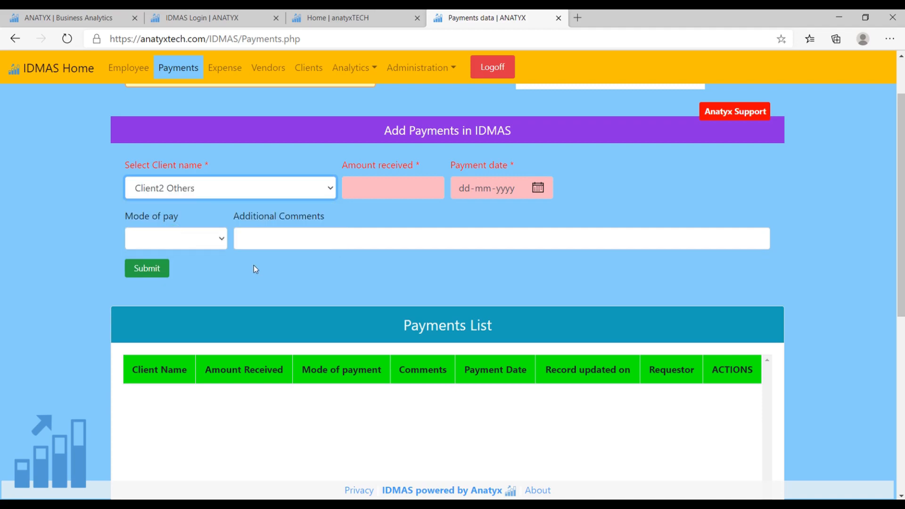
click(358, 195)
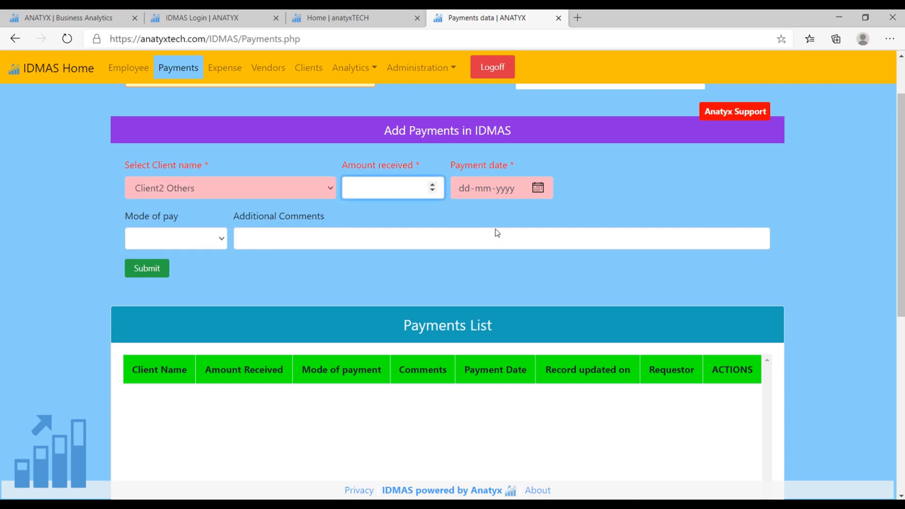
text(50000)
Set the payment date to 22-01-2020 and the mode of pay to AC Payee.
click(538, 188)
click(485, 215)
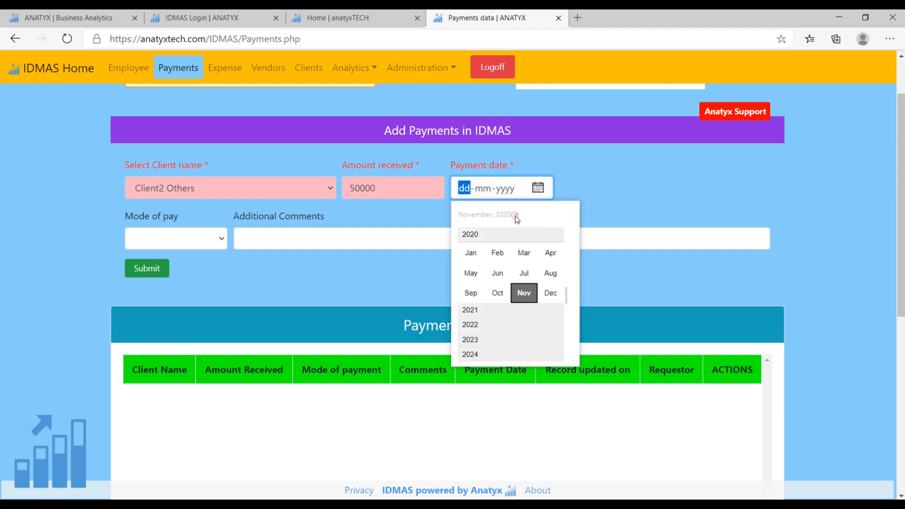
click(471, 253)
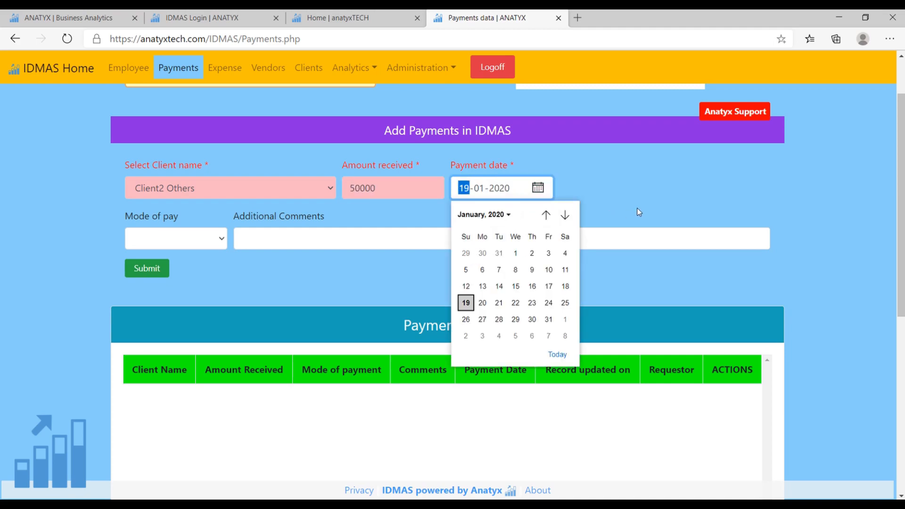
click(515, 302)
click(625, 217)
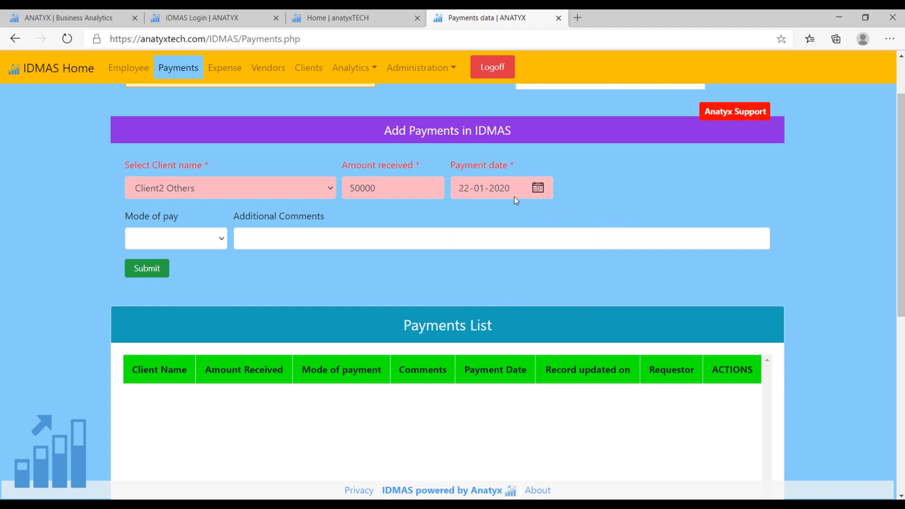
click(222, 240)
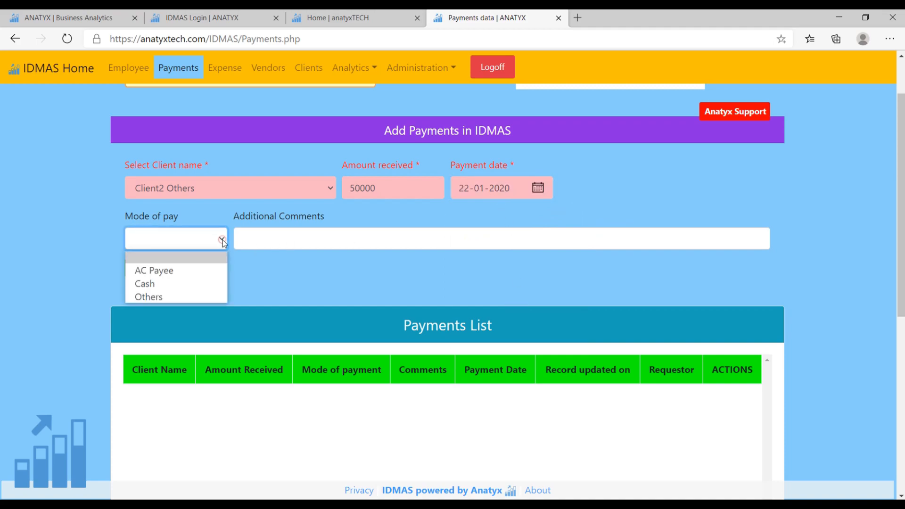
click(176, 271)
Add the comment "Payments received for Project A completion" and submit the payment record.
click(251, 244)
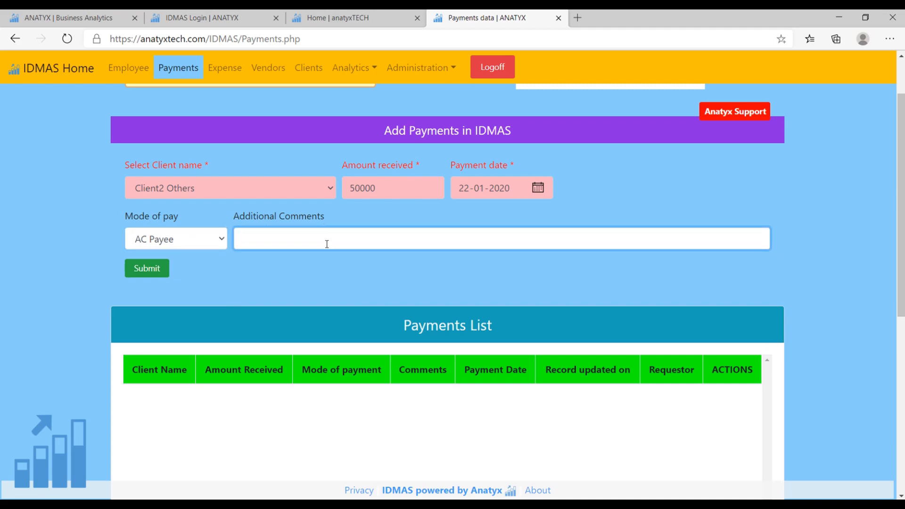
text(Payments received for Project A completion)
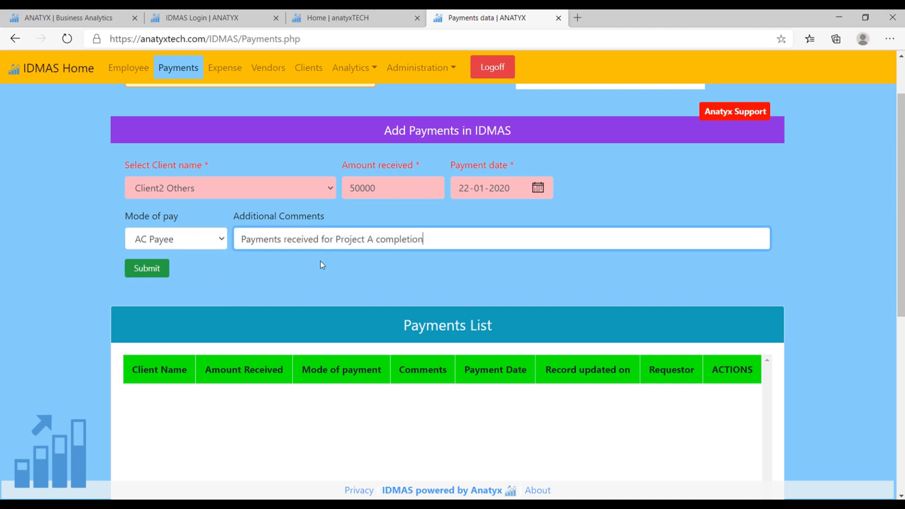
click(147, 268)
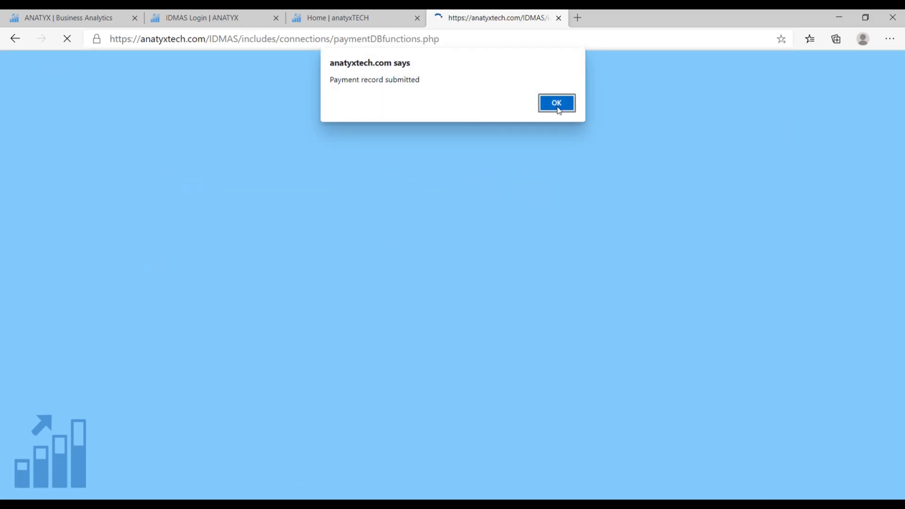
click(555, 107)
Review the payments list and the edit form of the Client2 Others payment, leaving the record unchanged.
scroll(526, 225, down, 5)
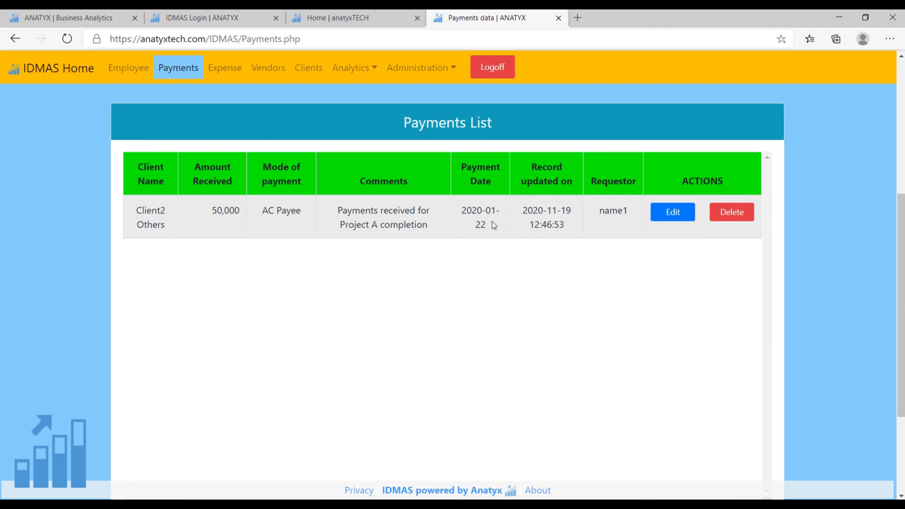
click(669, 213)
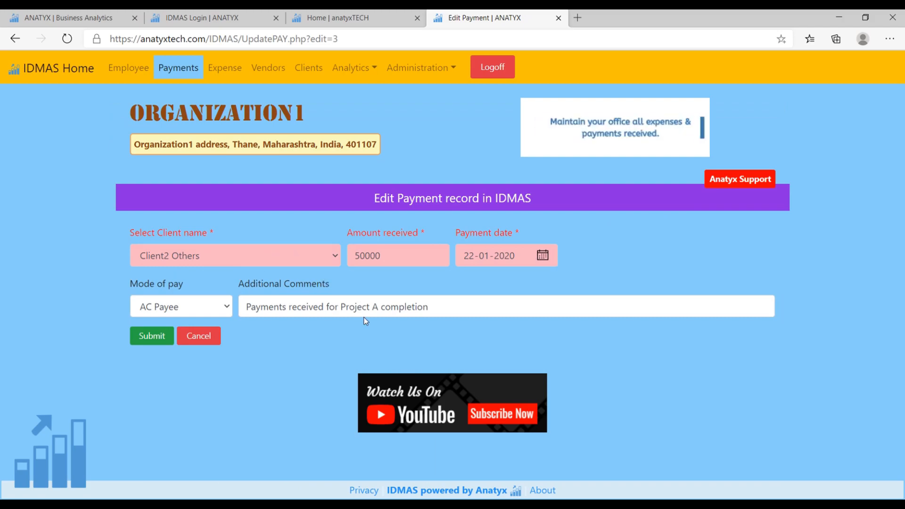
click(199, 337)
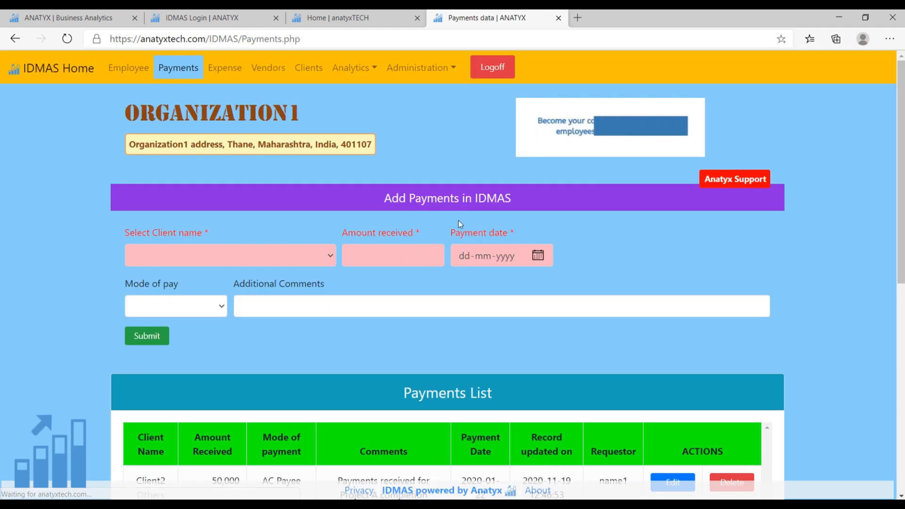
scroll(531, 301, down, 3)
scroll(439, 380, up, 3)
Submit a payment for Client3 Food & Beverages with amount 100000, date 03-02-2020 and AC Payee as the mode of pay.
click(264, 255)
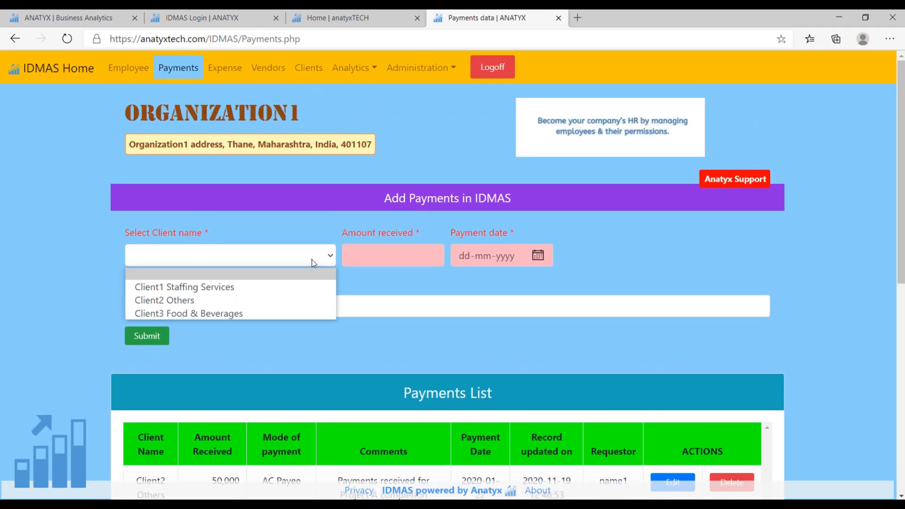
click(187, 314)
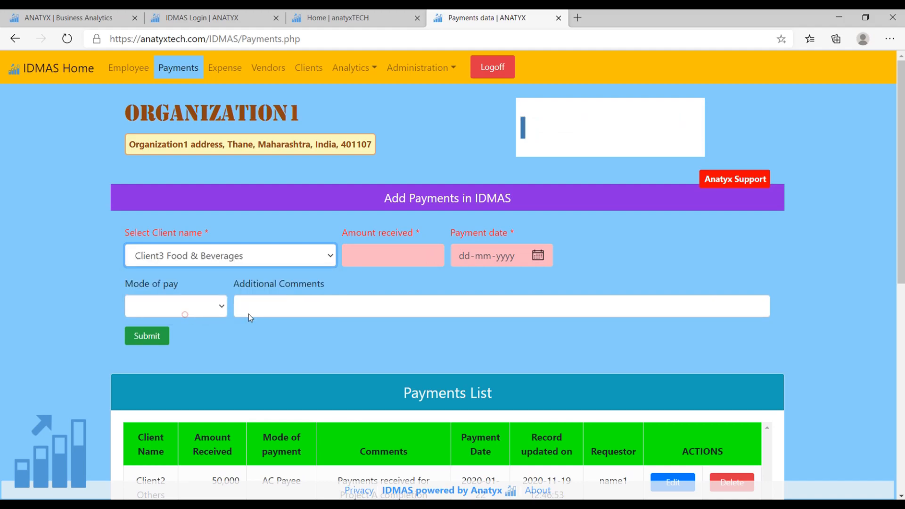
click(396, 255)
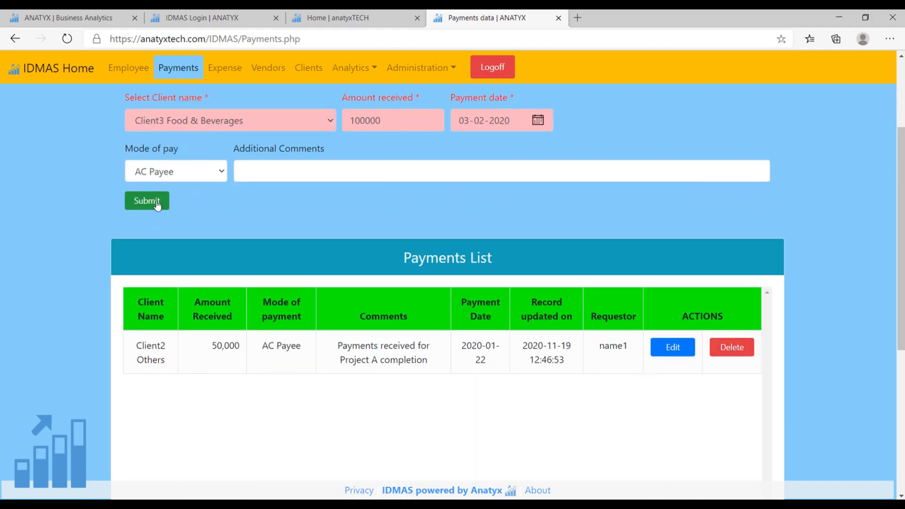
click(146, 200)
click(556, 102)
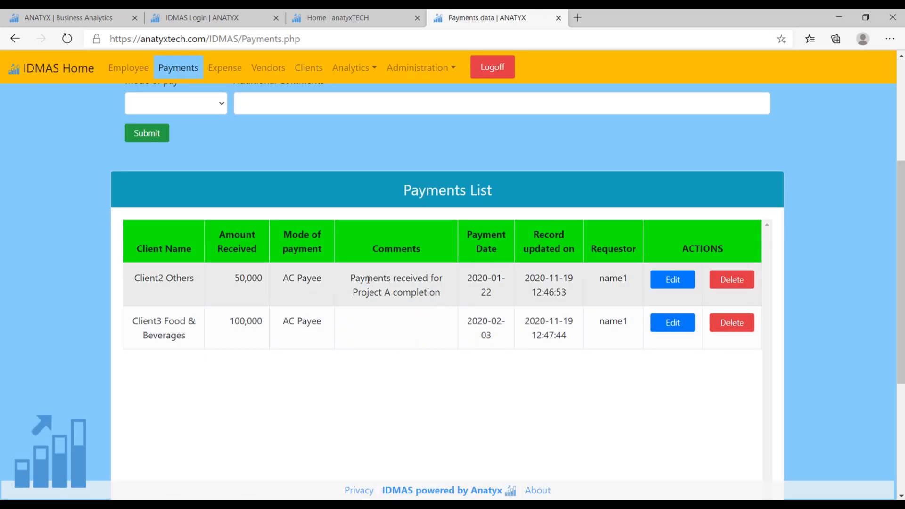
Go to the Expense page and start a new expense with Client related as the nature of spend.
click(222, 70)
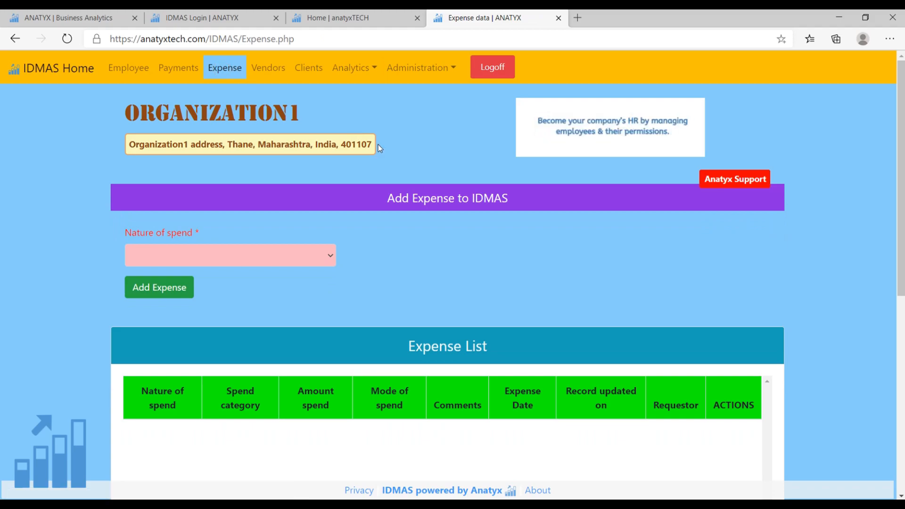
scroll(414, 156, down, 2)
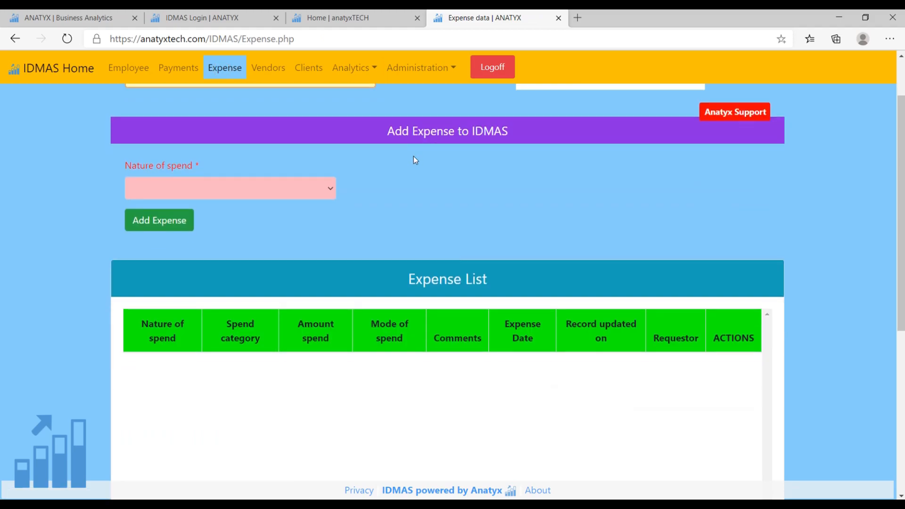
scroll(391, 208, up, 2)
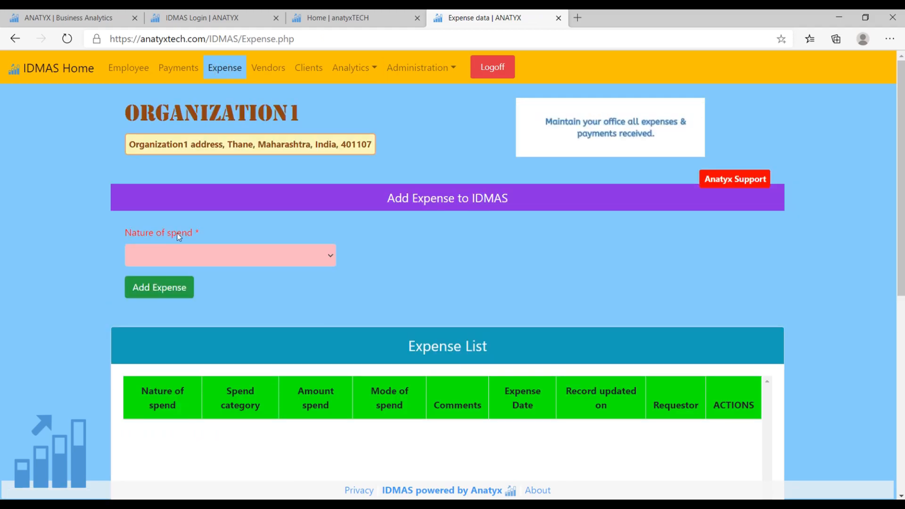
click(333, 254)
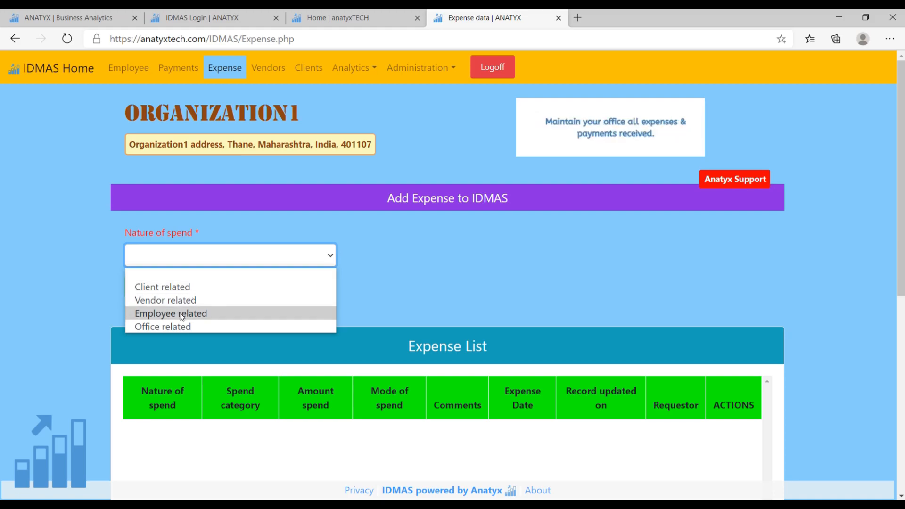
click(188, 288)
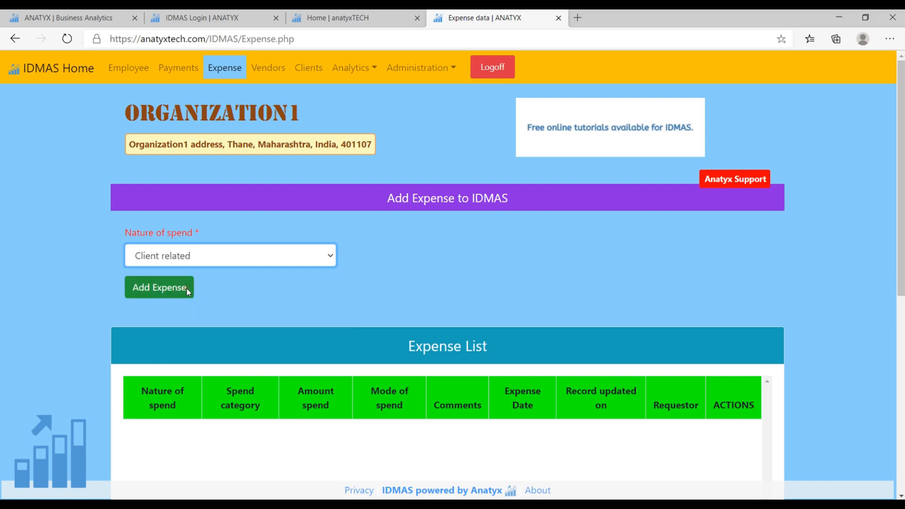
click(176, 285)
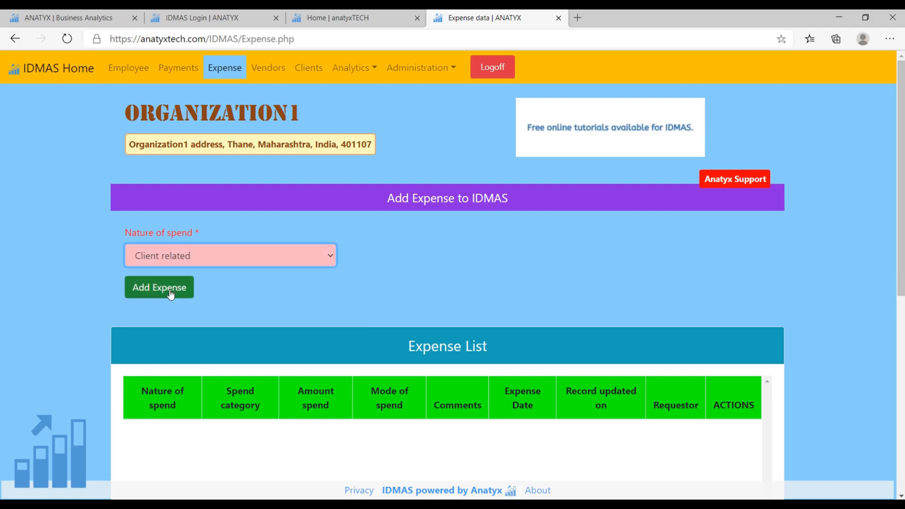
Set the expense's spend category to Client3 Food & Beverages, the amount to 500 and the date to 15-09-2020.
scroll(207, 268, down, 2)
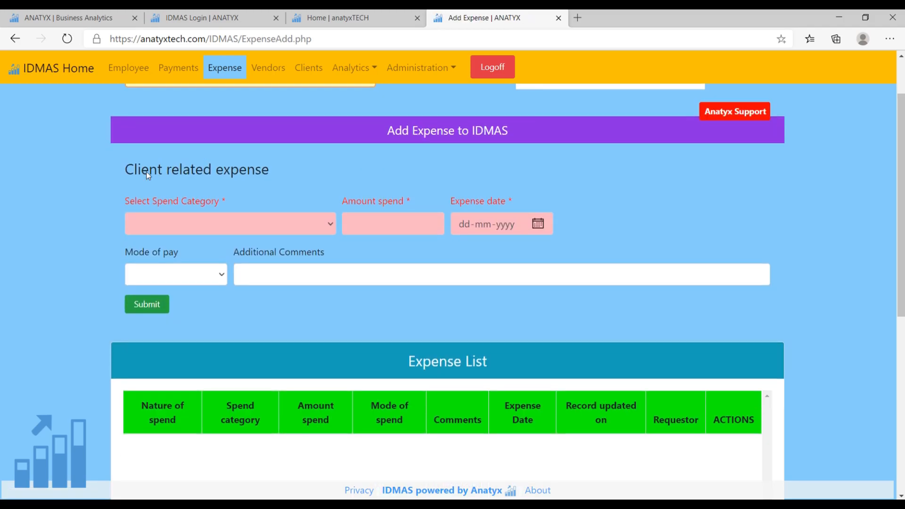
click(244, 230)
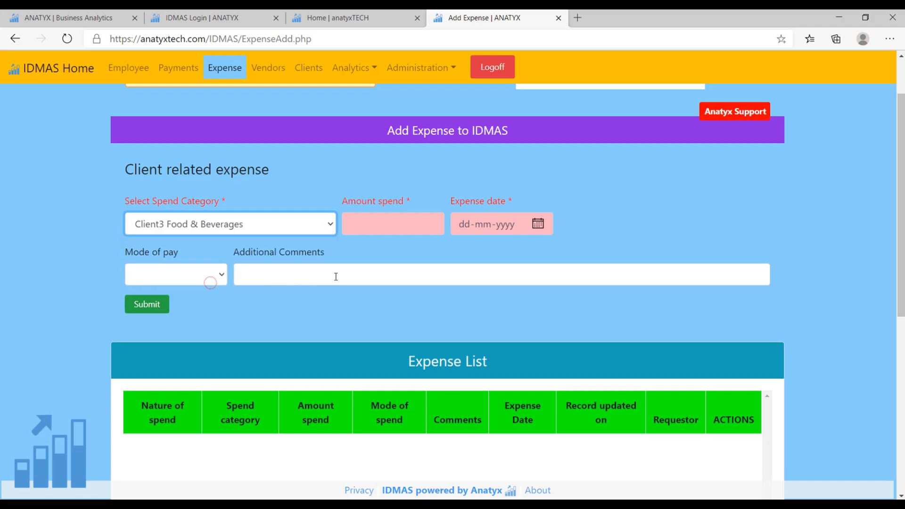
click(436, 225)
text(500)
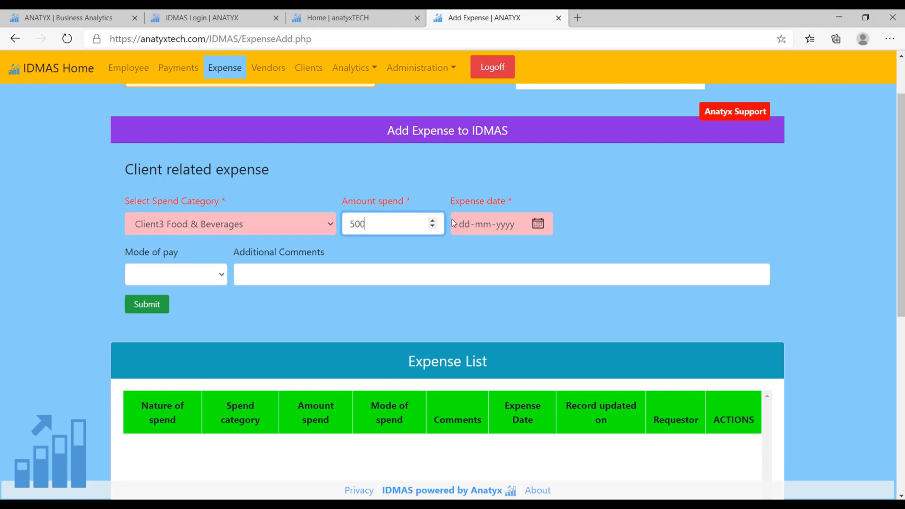
click(486, 247)
click(538, 226)
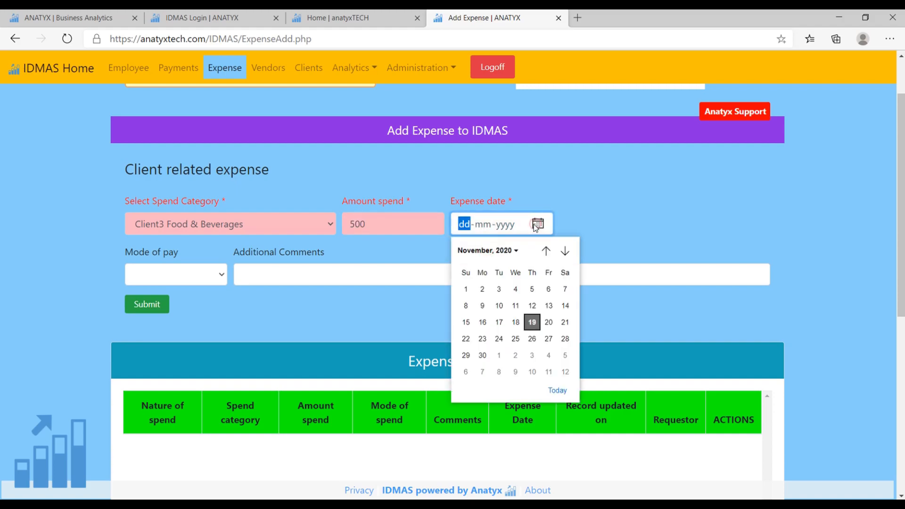
click(501, 319)
Set the mode of pay to Cash, submit the client expense and check its entry in the expense list.
click(223, 275)
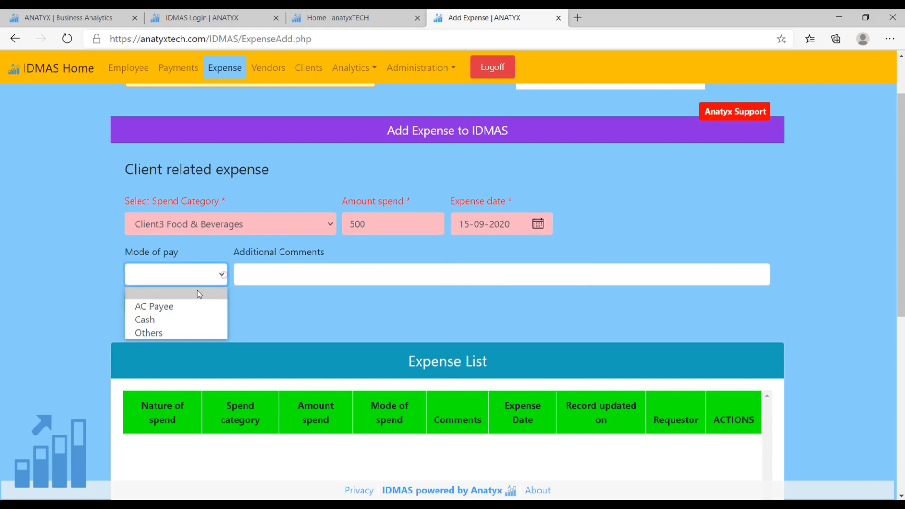
click(157, 320)
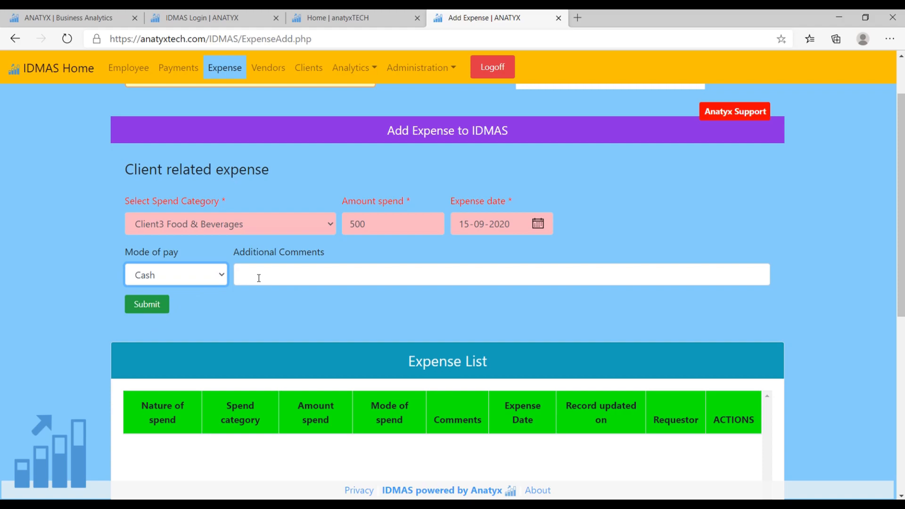
click(147, 305)
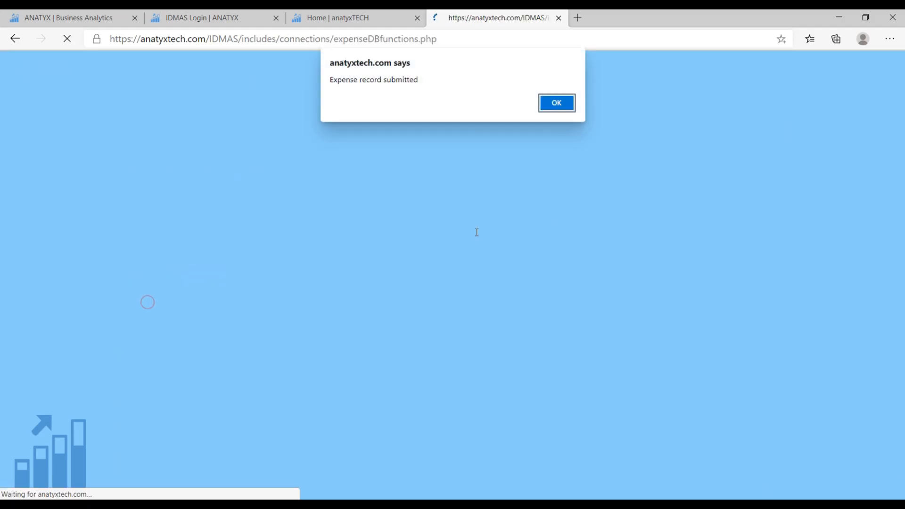
key(Return)
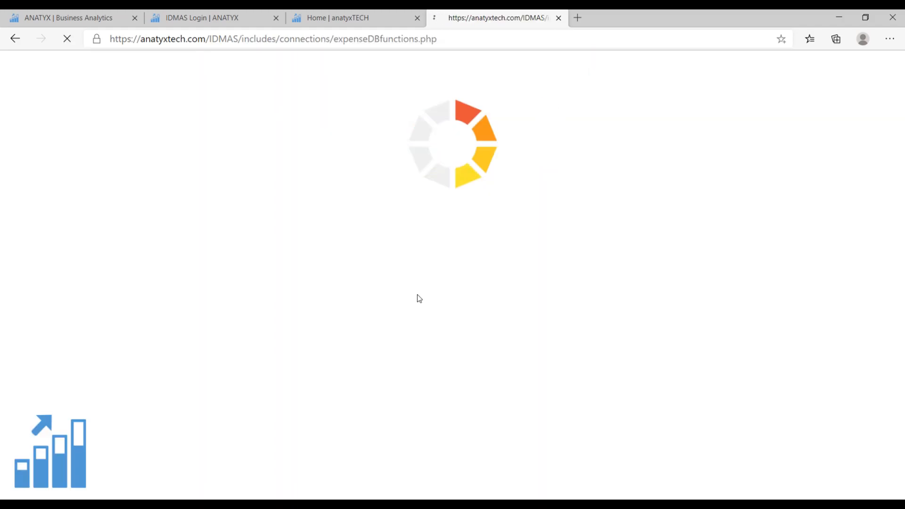
scroll(477, 299, down, 2)
scroll(496, 318, up, 1)
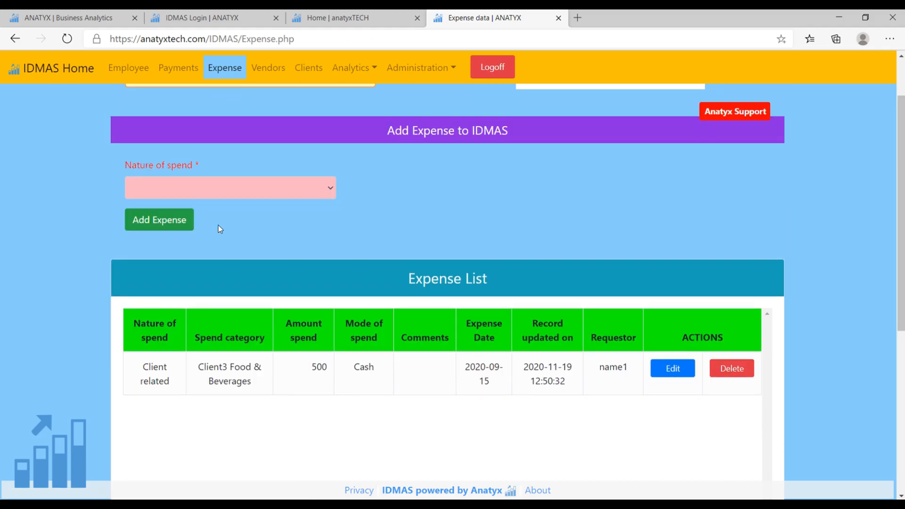
Start an Employee related expense and select Name2 as the spend category.
click(229, 193)
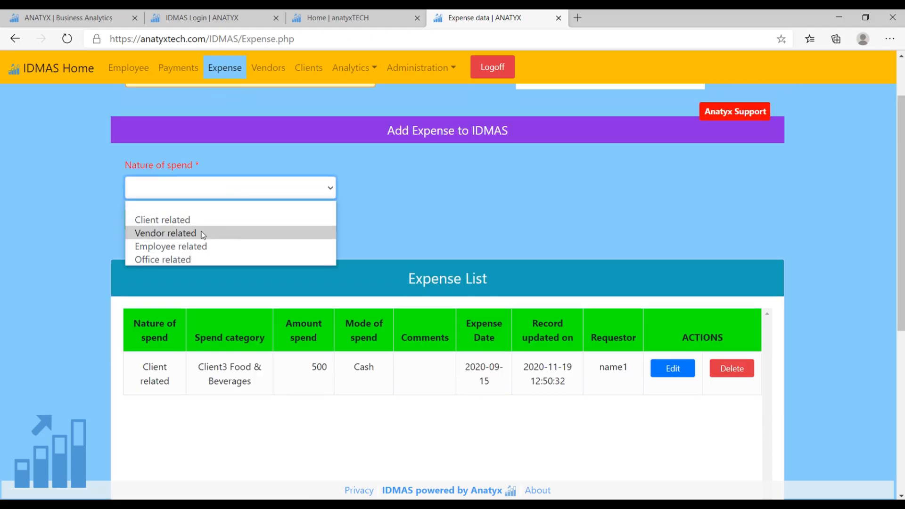
click(194, 251)
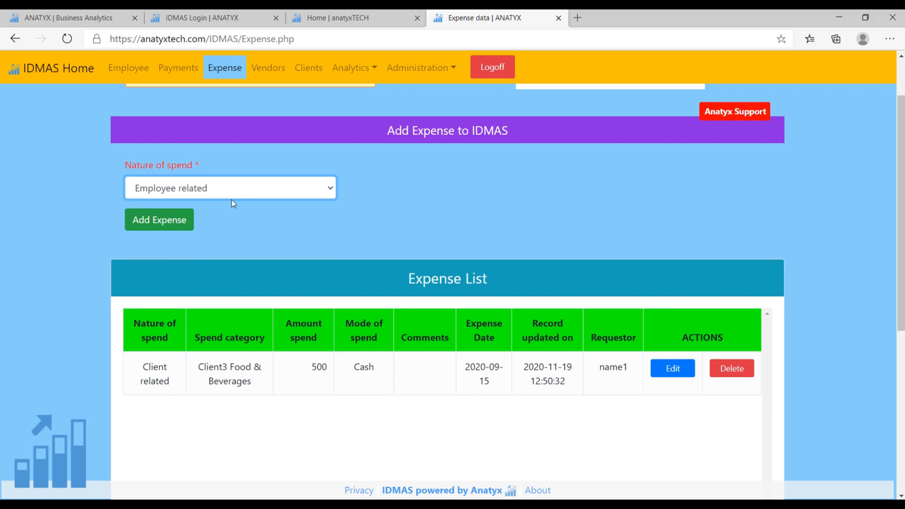
click(163, 219)
click(285, 290)
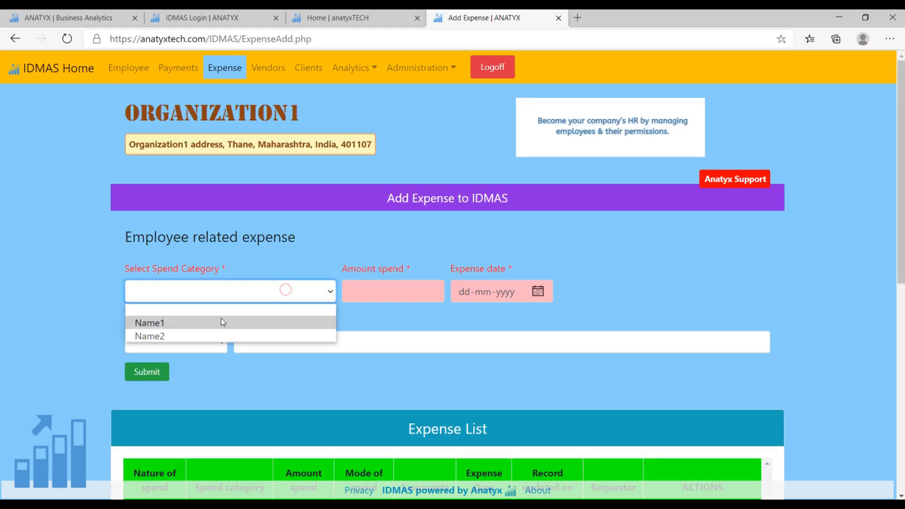
click(165, 337)
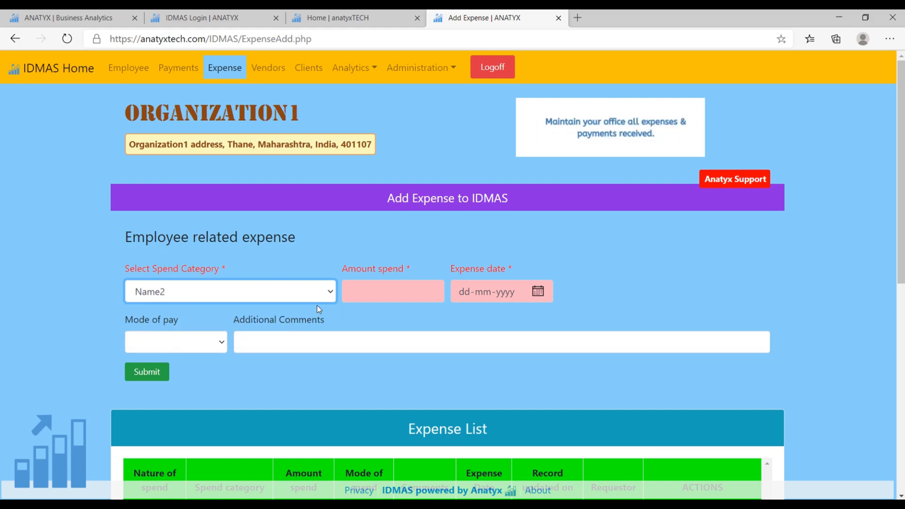
Submit the employee expense with amount 50000, date 11-08-2020, mode AC Payee and the comment "Salary paid to Name2".
click(370, 293)
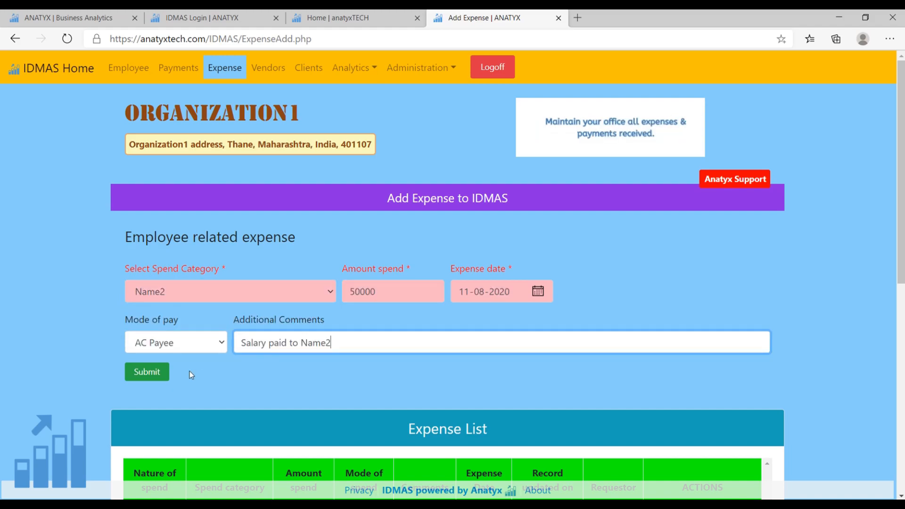
click(146, 375)
click(559, 100)
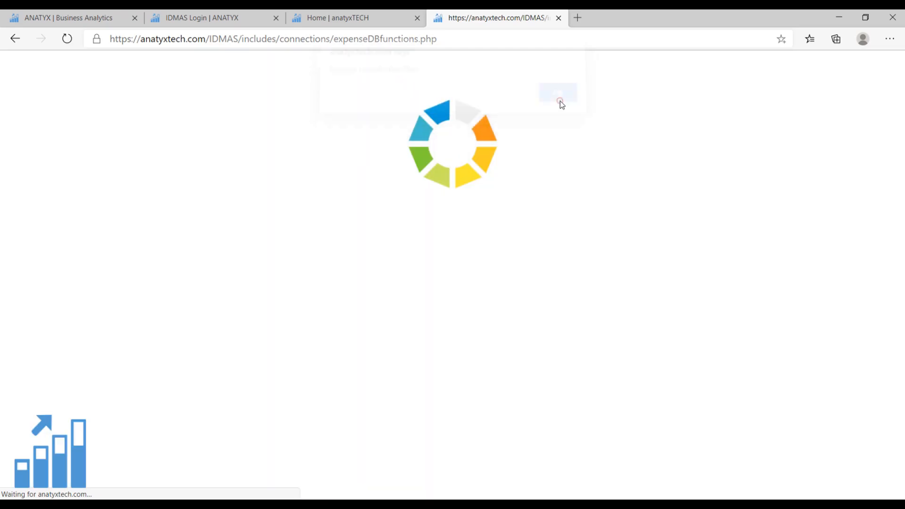
scroll(517, 315, down, 3)
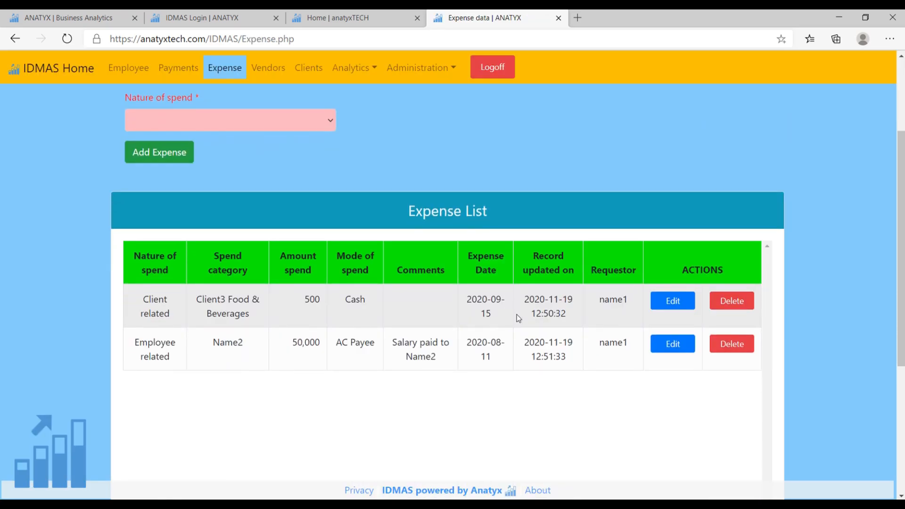
Export the expense list as CSV data and open the downloaded file in Excel.
scroll(497, 377, up, 1)
scroll(426, 285, down, 1)
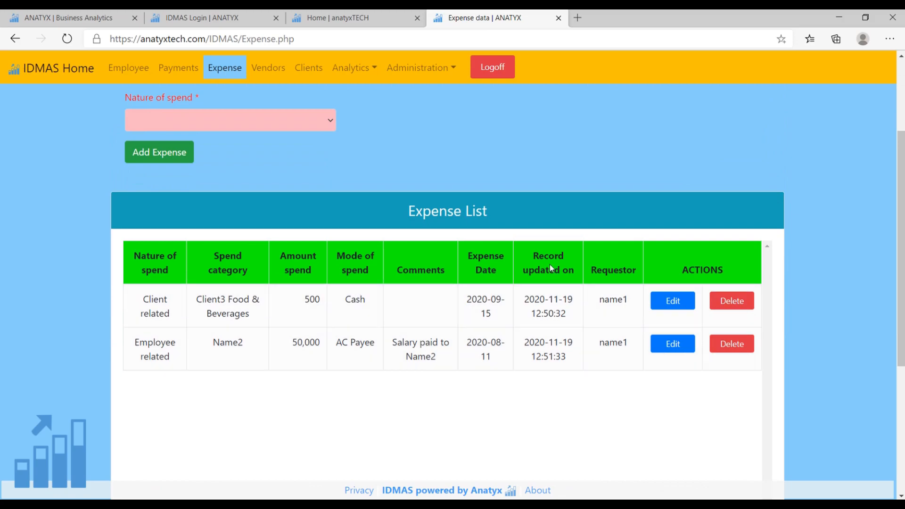
scroll(443, 396, down, 5)
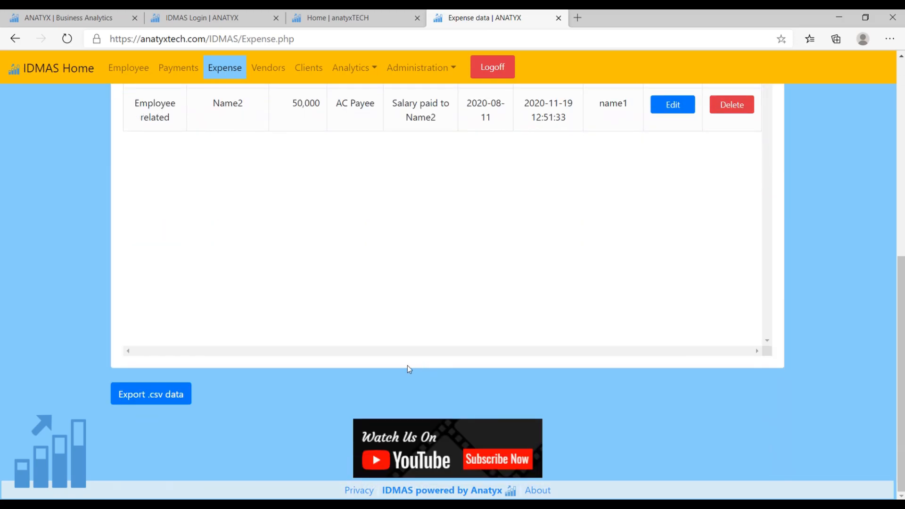
click(157, 399)
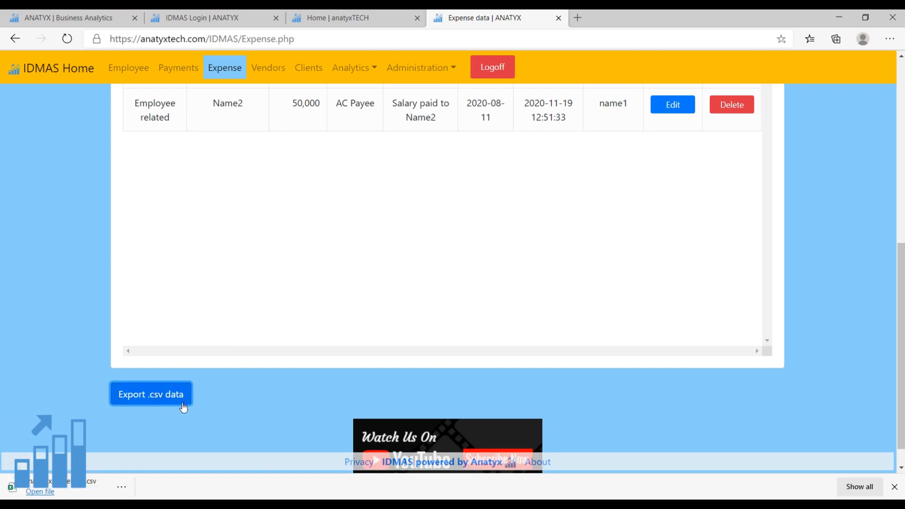
click(46, 492)
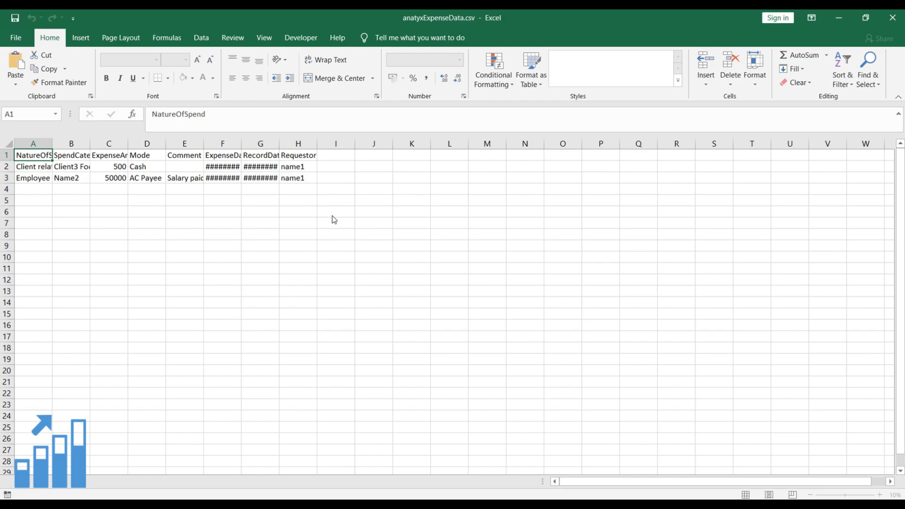
Fit the columns of the exported expense sheet to their contents and select the Requestor entries in H1:H3 for review.
double_click(49, 142)
double_click(119, 141)
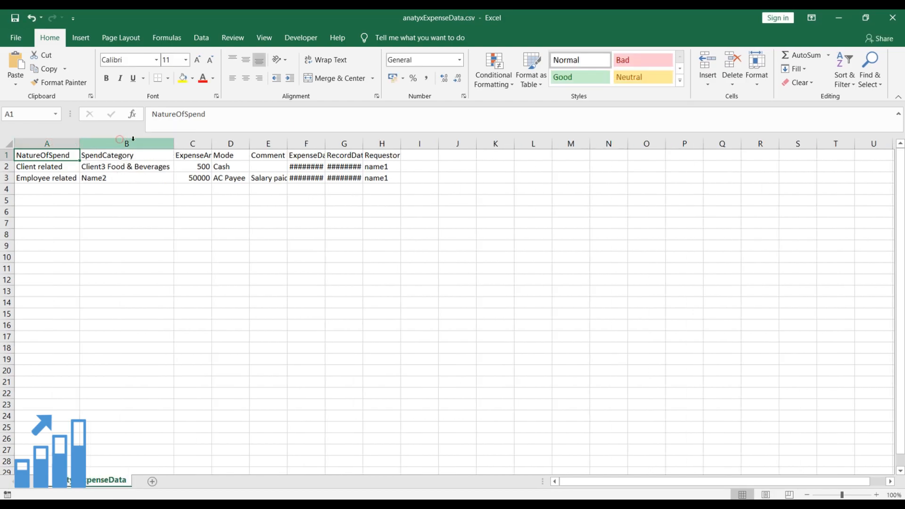
double_click(209, 145)
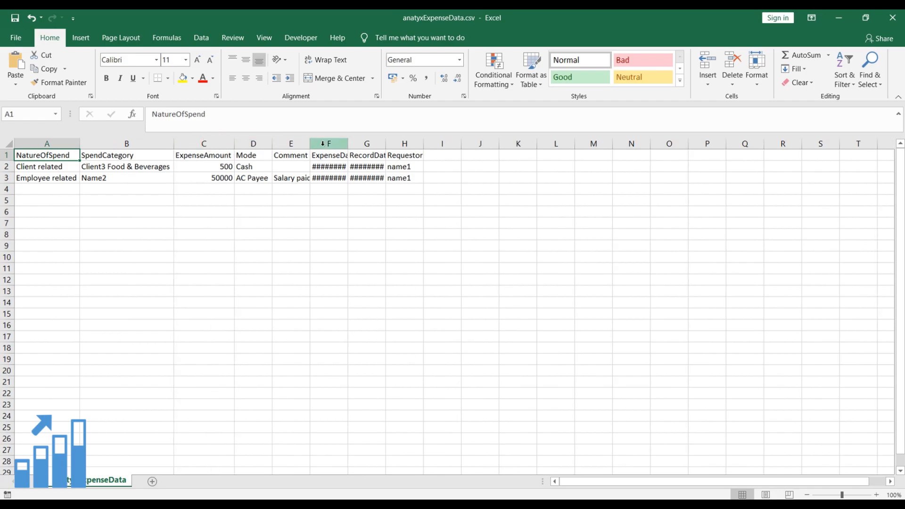
drag(322, 143, 405, 143)
double_click(348, 142)
click(530, 242)
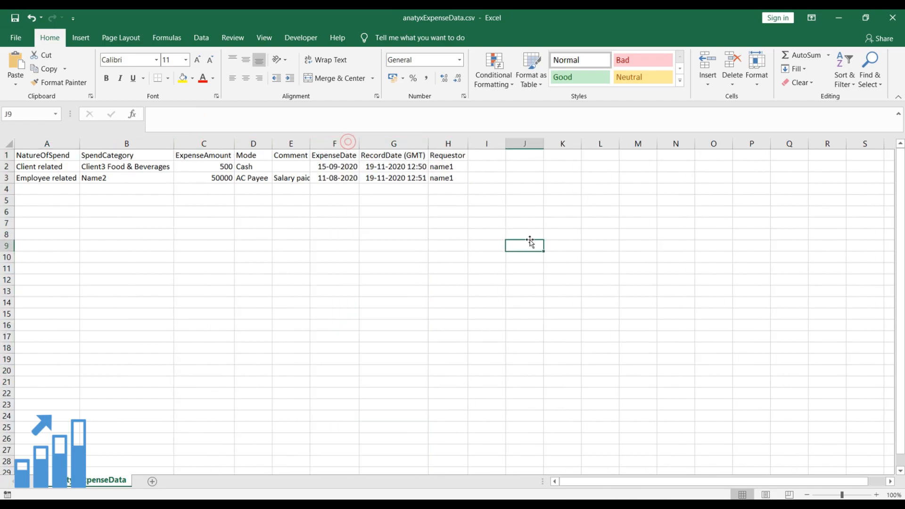
click(447, 157)
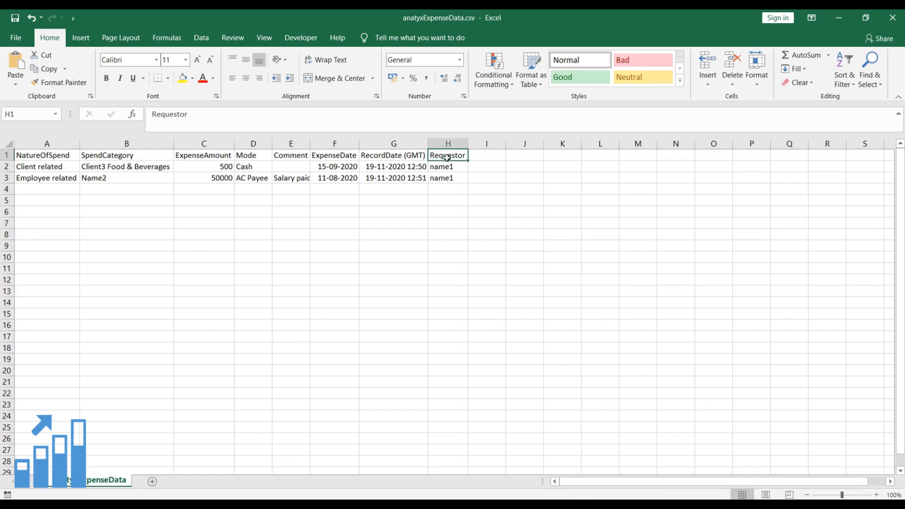
drag(447, 157, 447, 179)
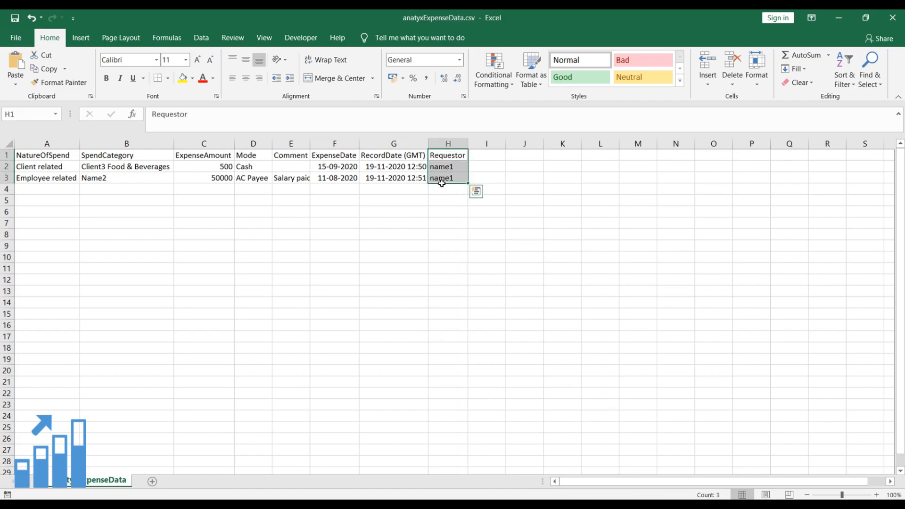
Switch back to IDMAS in the browser, open the Expenses Analysis and generate its report with Year set to All.
scroll(699, 133, up, 1)
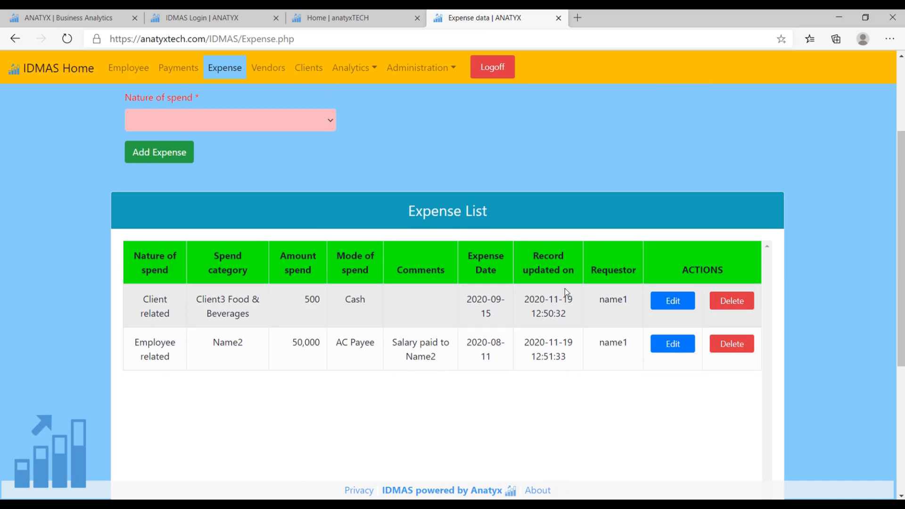
scroll(363, 319, up, 3)
click(362, 76)
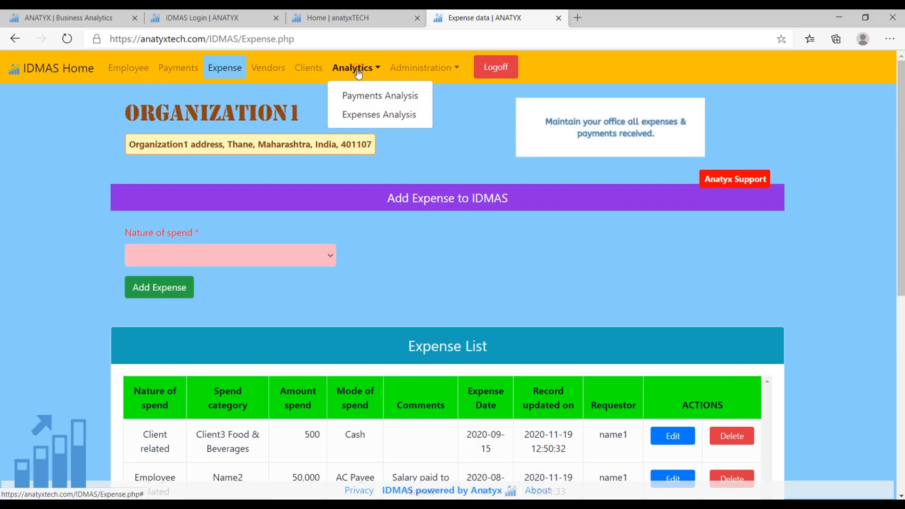
click(362, 116)
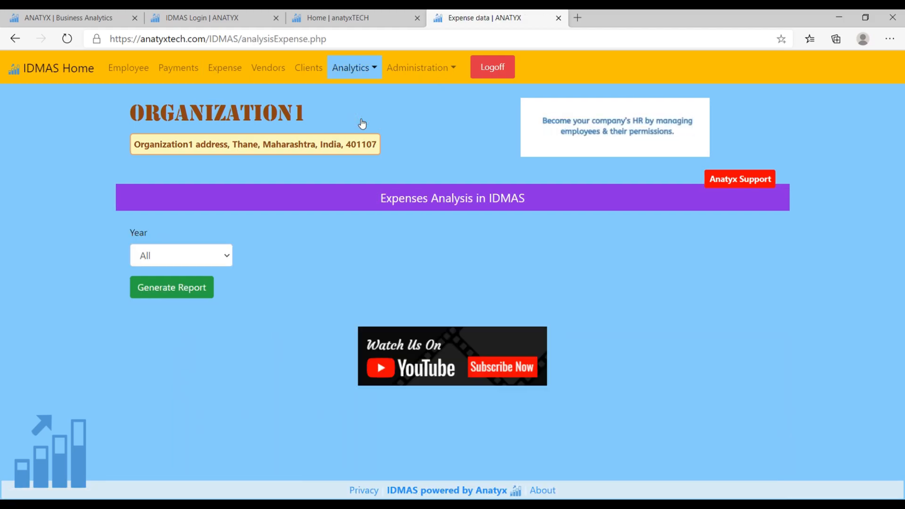
click(225, 258)
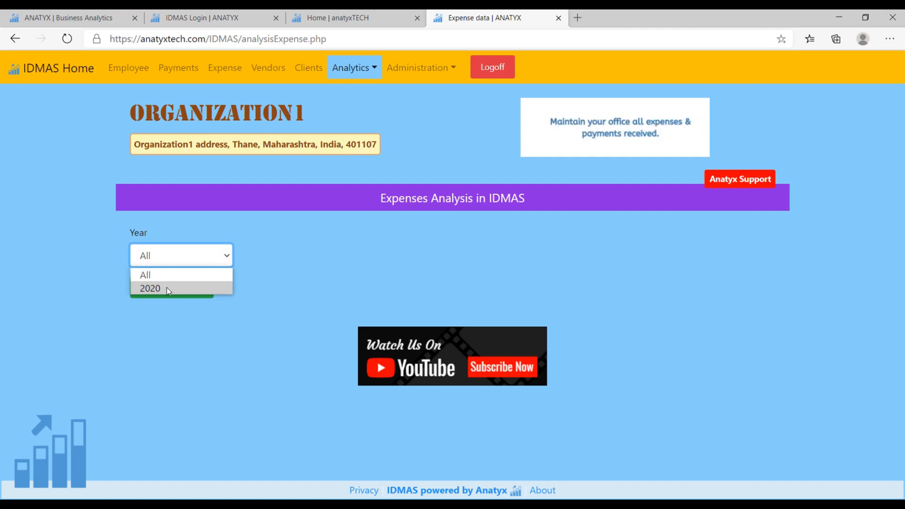
click(178, 341)
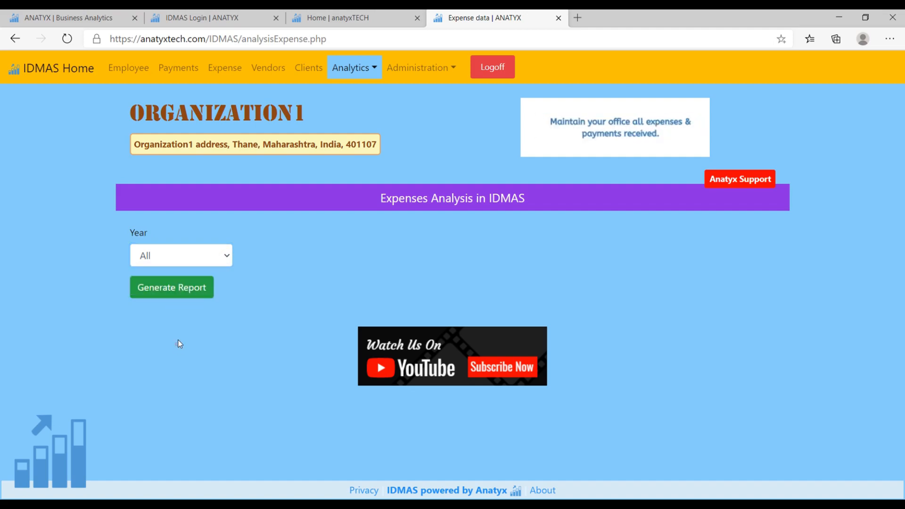
click(173, 291)
Examine the expense report's bar chart for client and employee related amounts and the spend category table below it.
scroll(423, 259, down, 1)
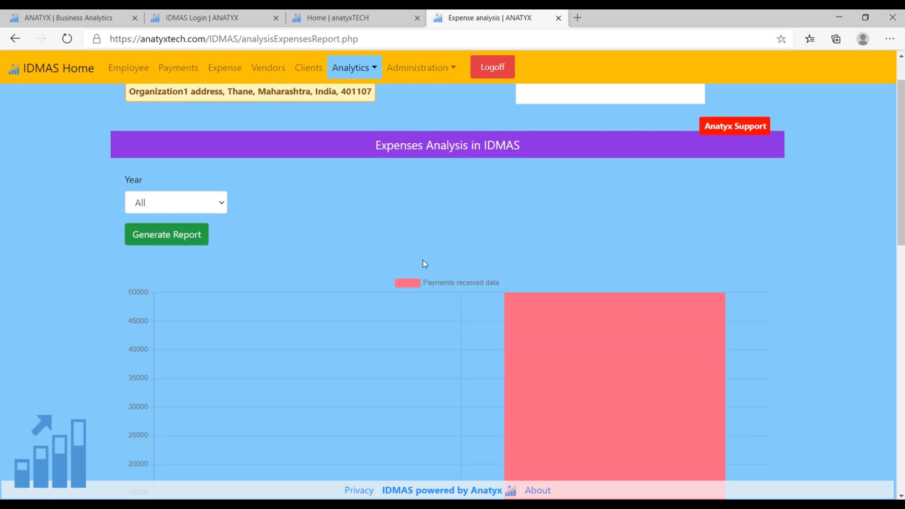
scroll(423, 264, down, 3)
scroll(761, 276, down, 1)
scroll(763, 278, up, 1)
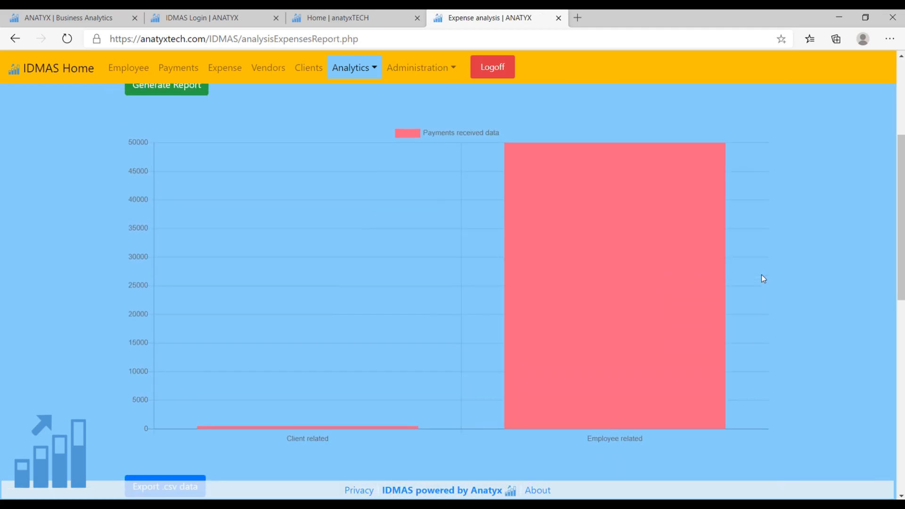
scroll(764, 278, up, 2)
scroll(763, 278, down, 1)
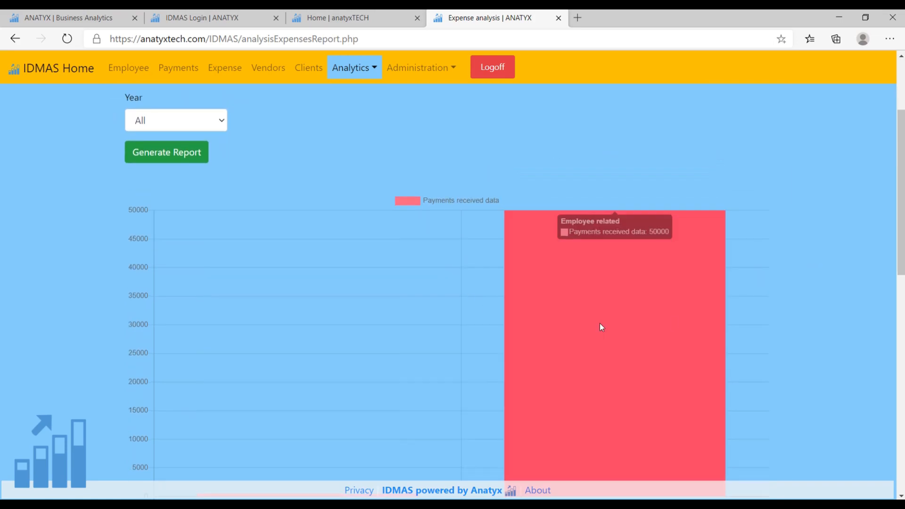
scroll(613, 321, down, 1)
scroll(612, 330, down, 1)
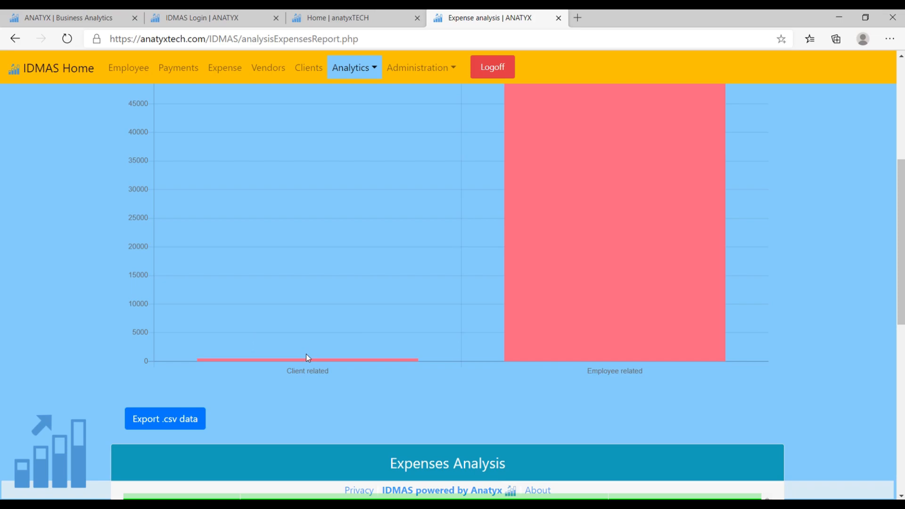
mouse_move(309, 360)
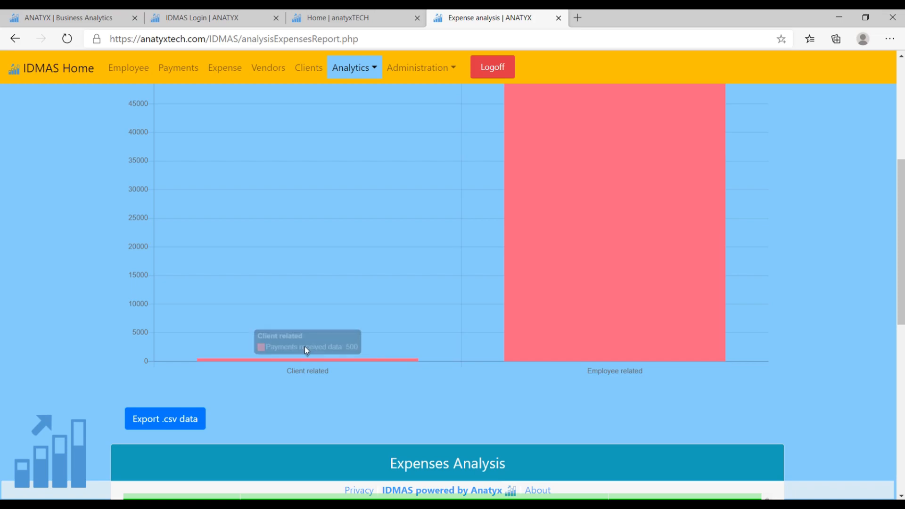
mouse_move(581, 321)
scroll(582, 321, up, 1)
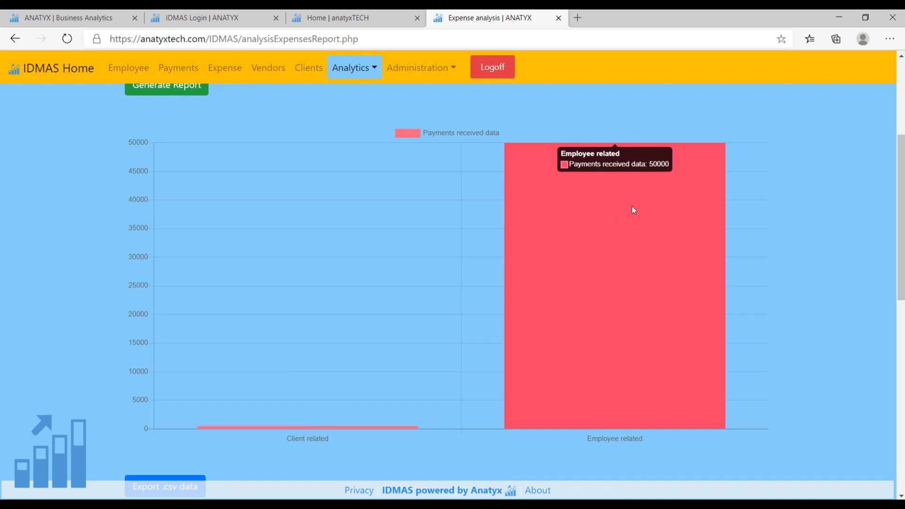
scroll(606, 295, down, 6)
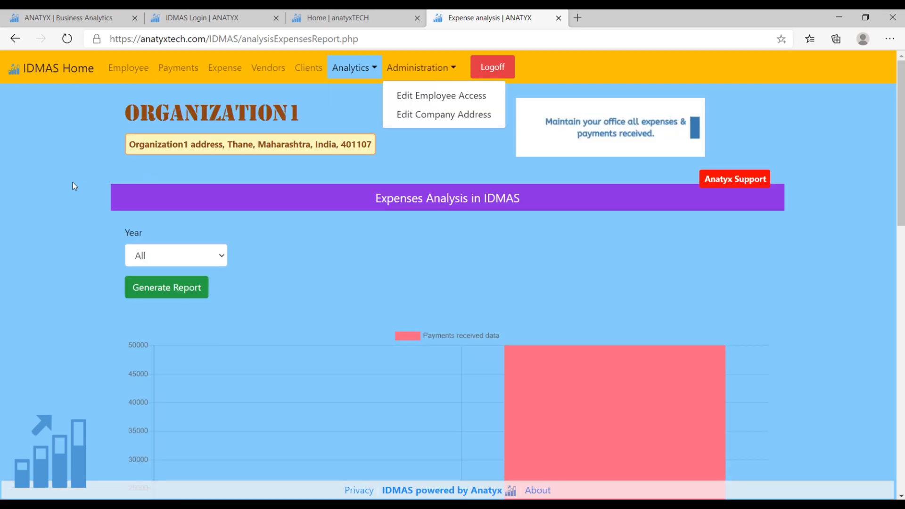
click(72, 182)
Open the employee access management page, grant Name2 access to the Expenses database and save the permission update.
click(451, 68)
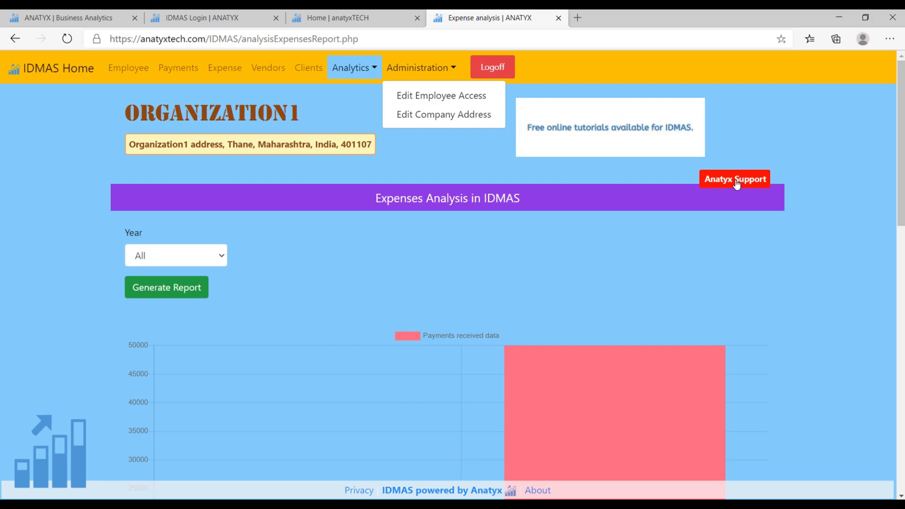
click(442, 100)
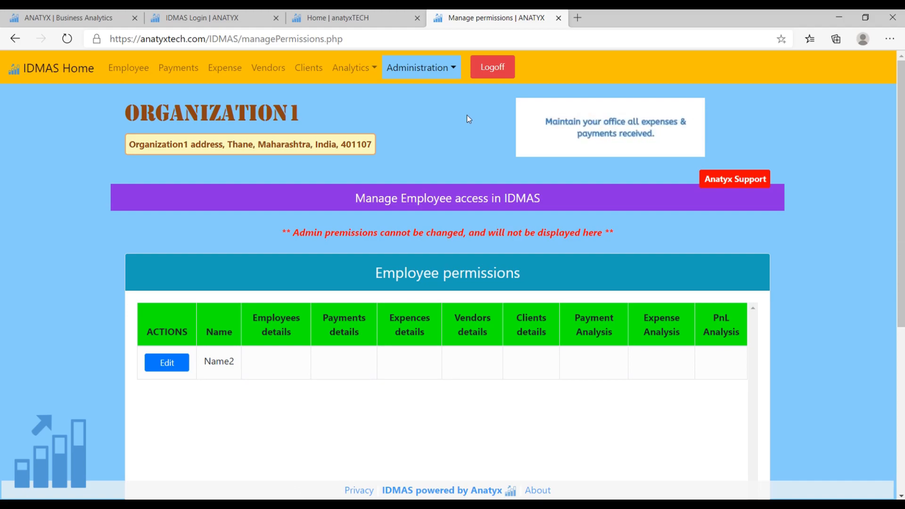
scroll(455, 137, down, 3)
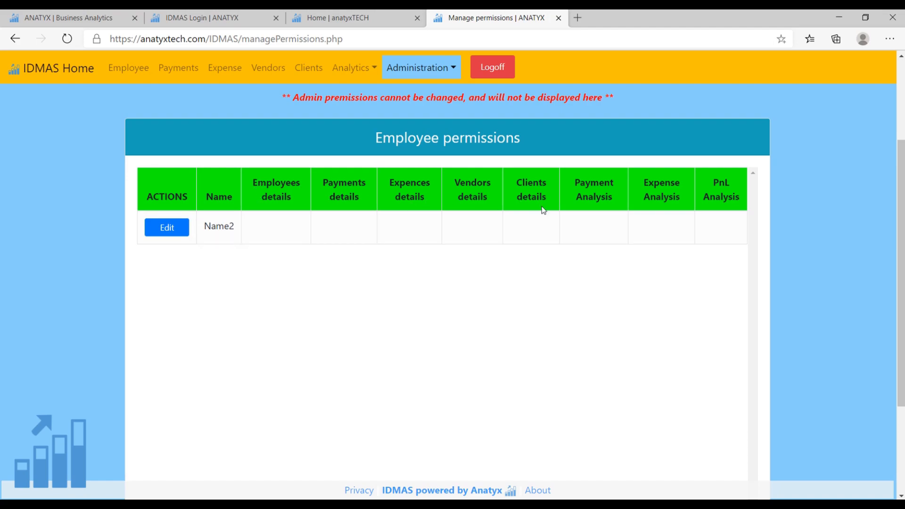
scroll(488, 210, down, 5)
scroll(488, 210, up, 10)
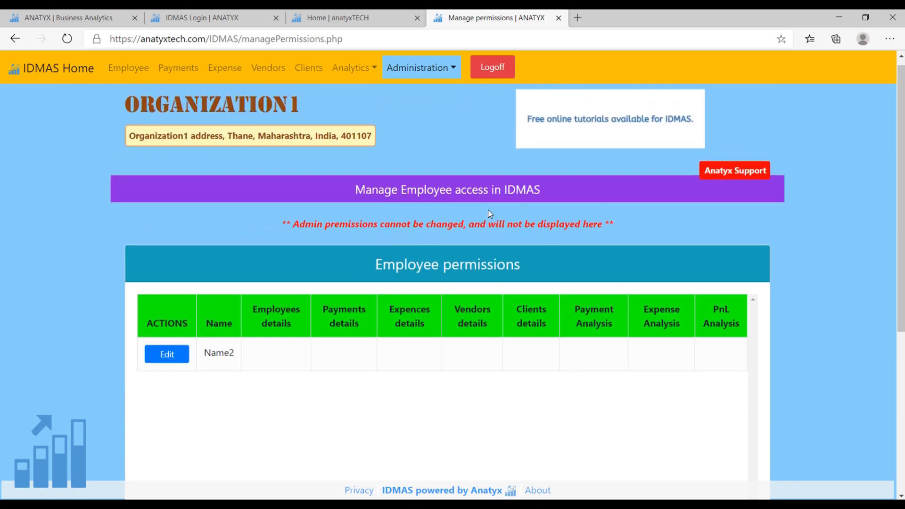
scroll(488, 210, down, 2)
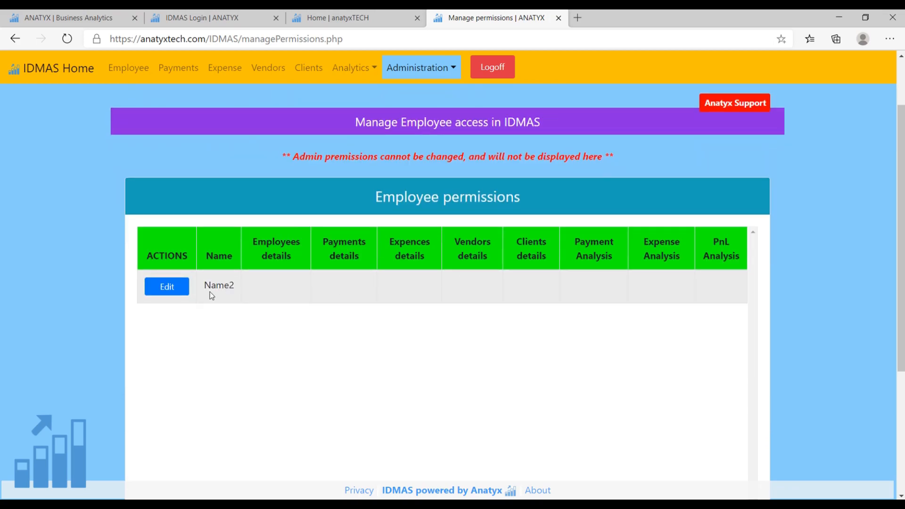
click(167, 289)
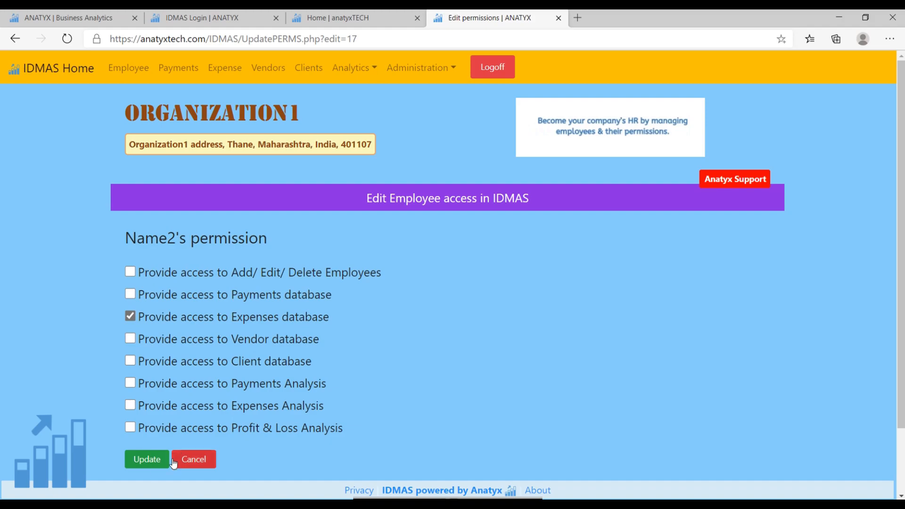
click(146, 462)
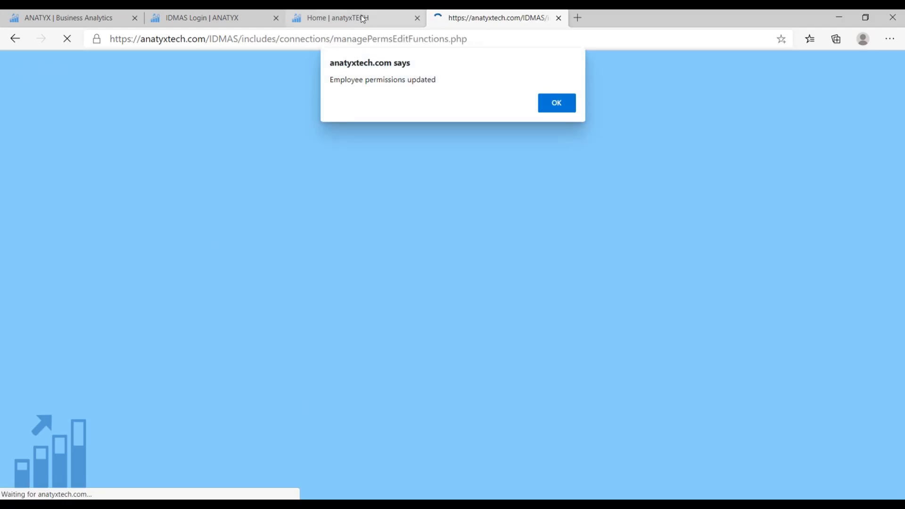
click(556, 103)
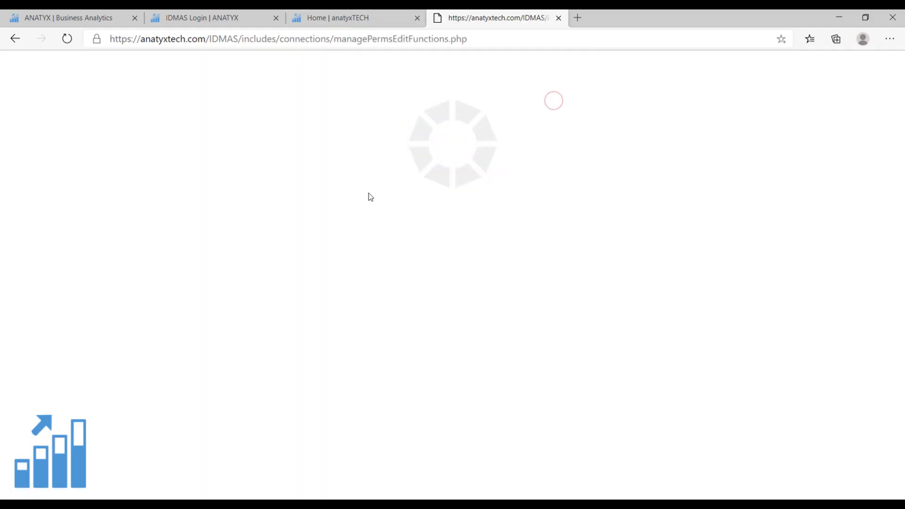
Check the expenses permission of Name2 in the employee permissions table.
scroll(443, 332, down, 2)
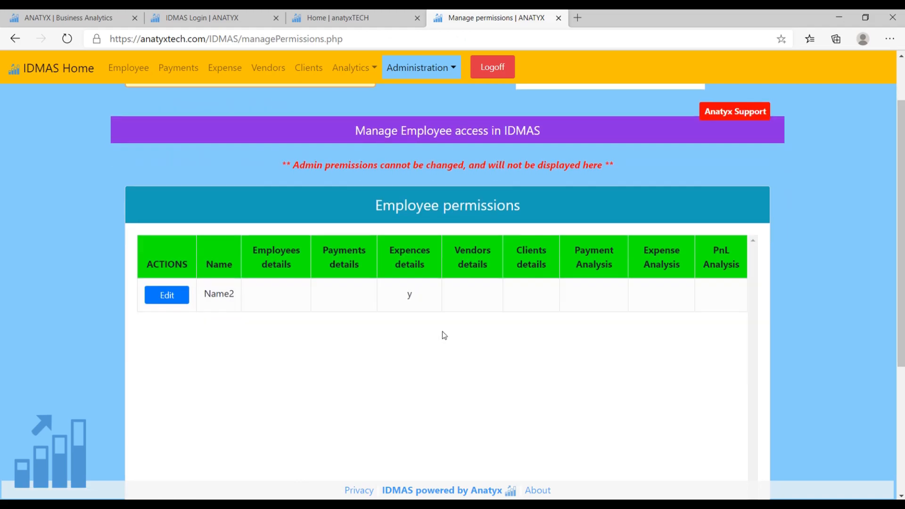
double_click(414, 295)
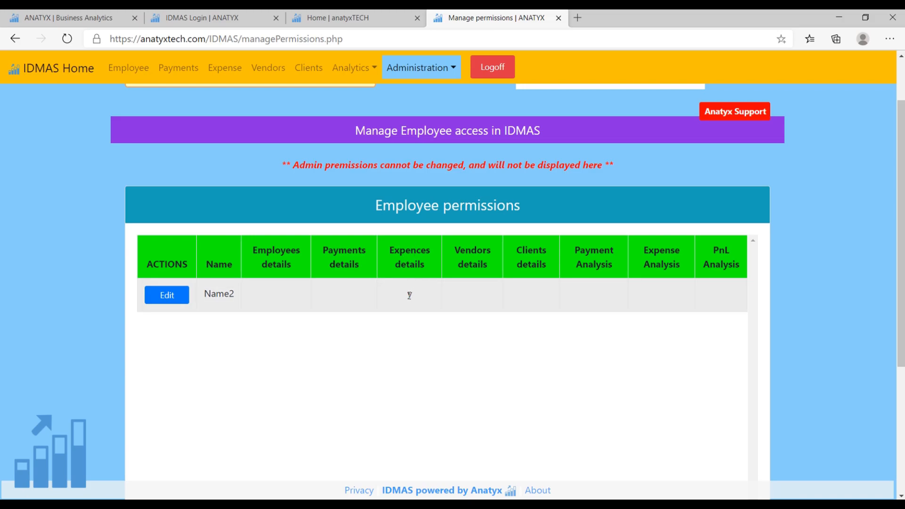
scroll(416, 297, up, 1)
scroll(417, 297, down, 1)
scroll(411, 298, up, 2)
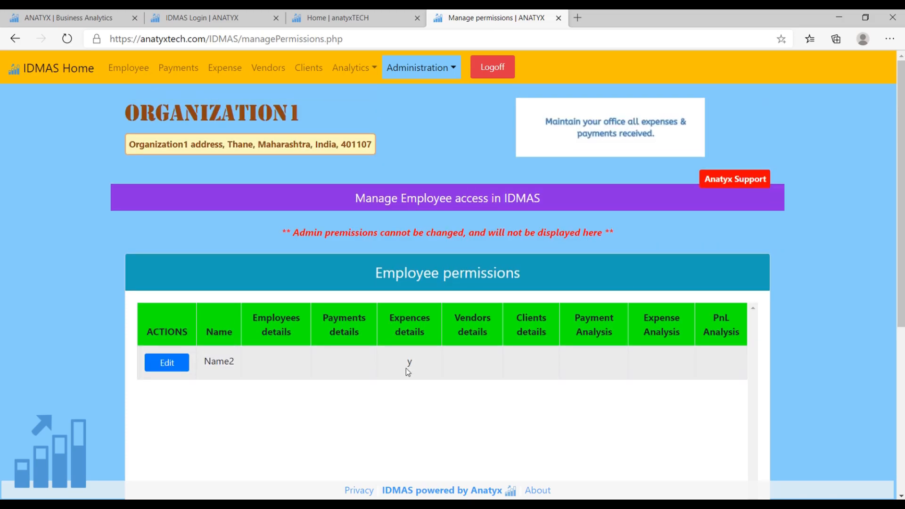
Open the company address form and look at its editable address field without making a change.
click(451, 67)
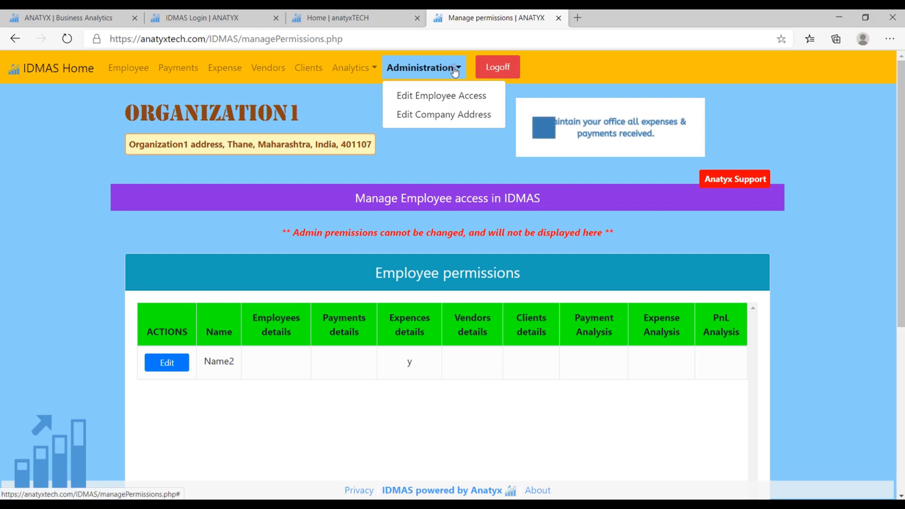
click(431, 118)
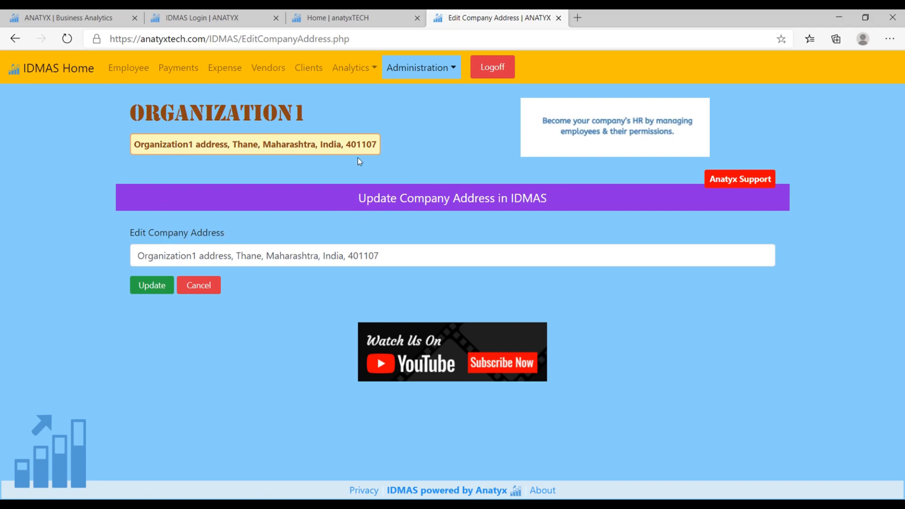
click(403, 254)
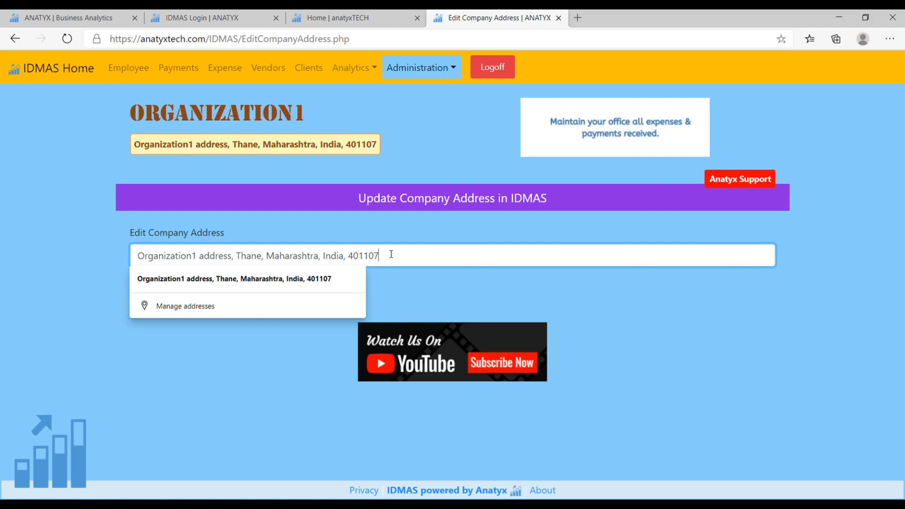
click(698, 345)
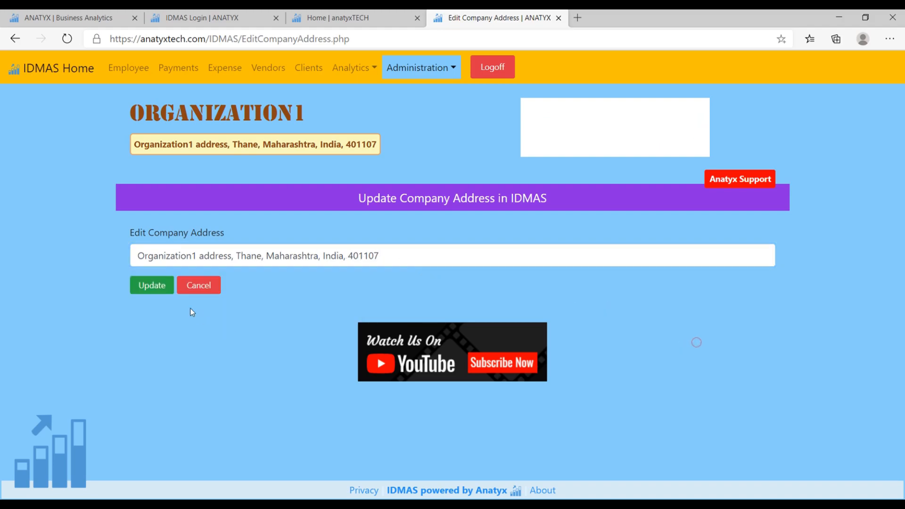
Log off and log in as name2, entering the account password and the company name.
click(493, 68)
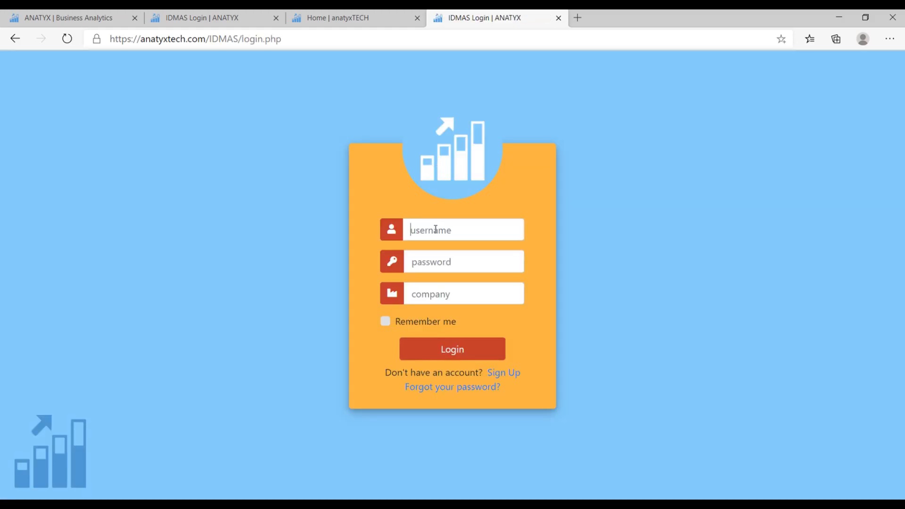
click(436, 229)
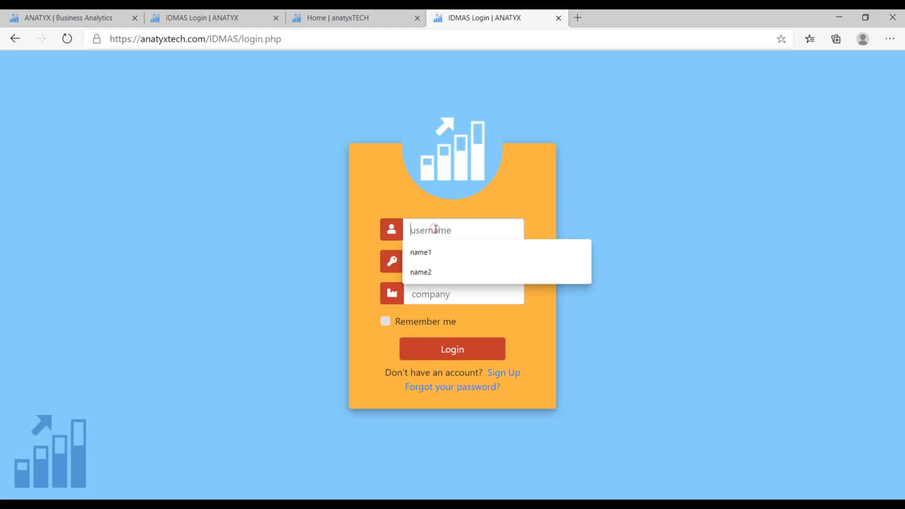
click(431, 273)
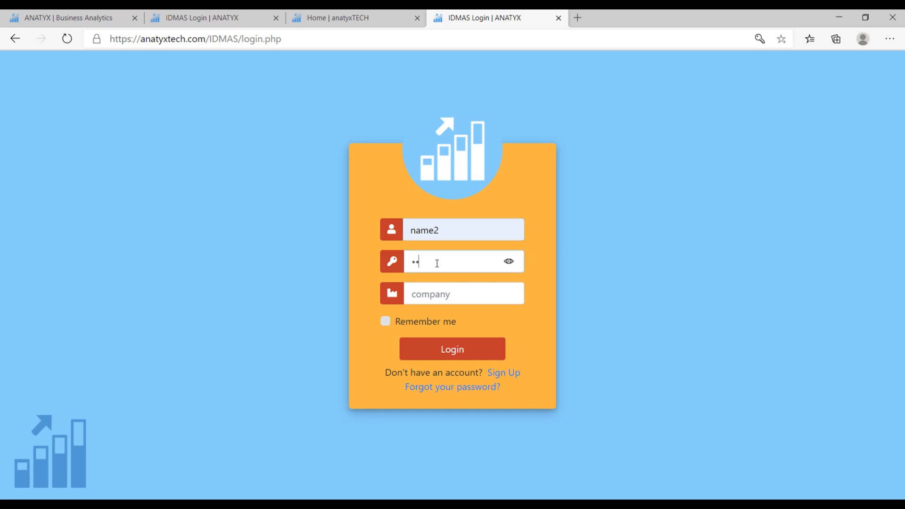
click(425, 295)
click(437, 318)
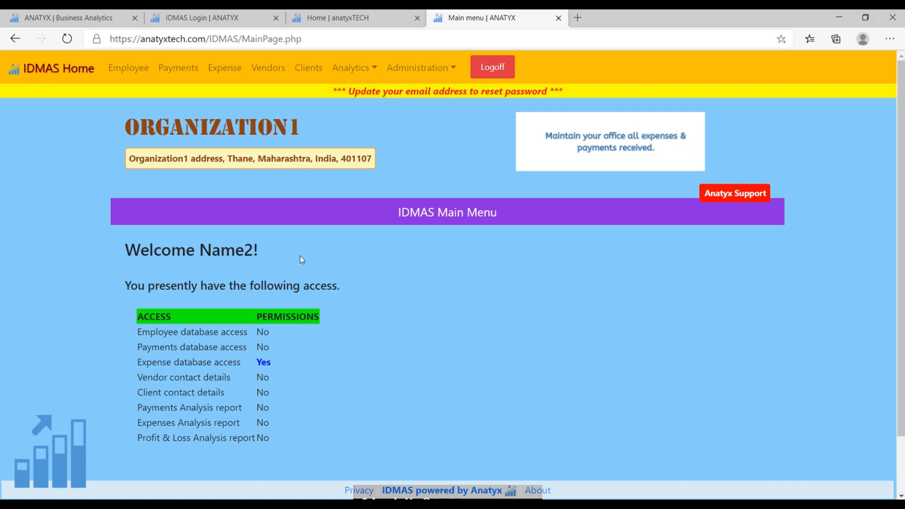
Check the expense database permission in Name2's access table on the main menu page.
scroll(312, 321, down, 2)
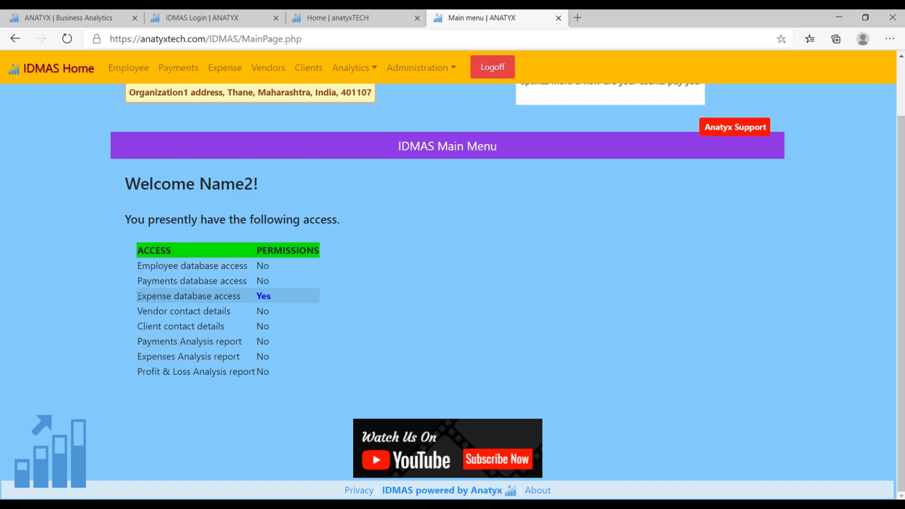
drag(167, 298, 261, 303)
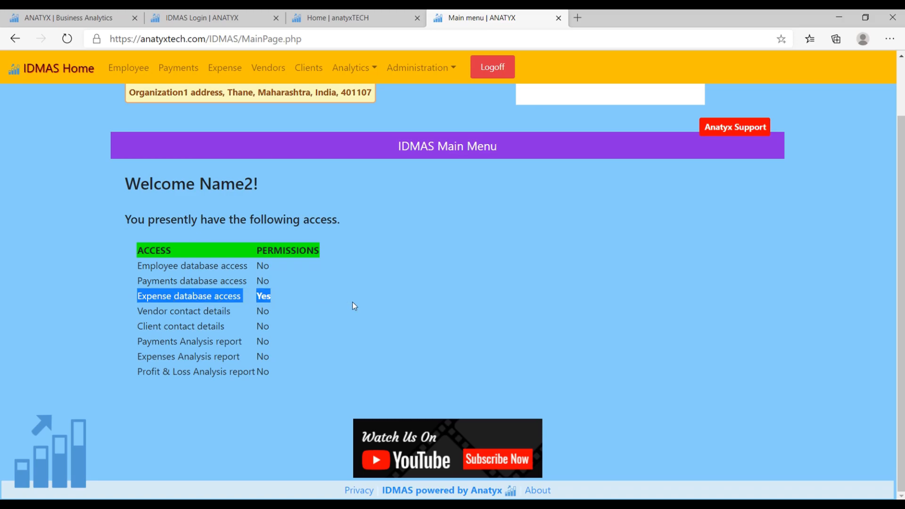
click(400, 301)
scroll(400, 301, up, 2)
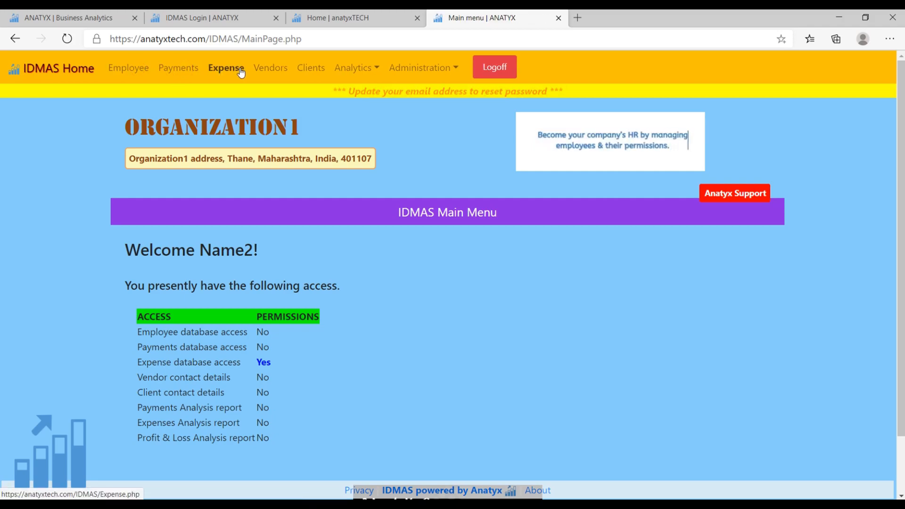
Try the Vendors, Clients, Analytics and Administration sections to test Name2's access.
click(268, 70)
click(313, 69)
click(351, 70)
click(442, 70)
click(441, 96)
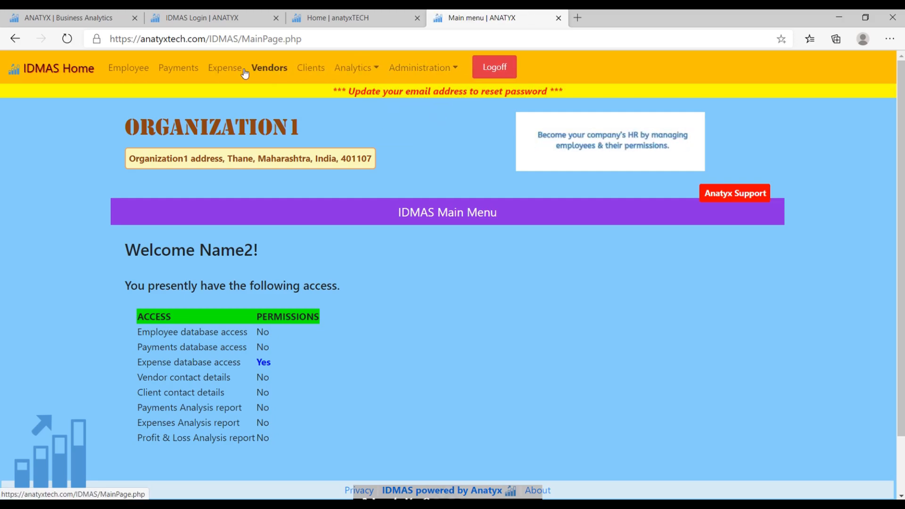
Open the expense page and review the records in the expense list.
click(226, 68)
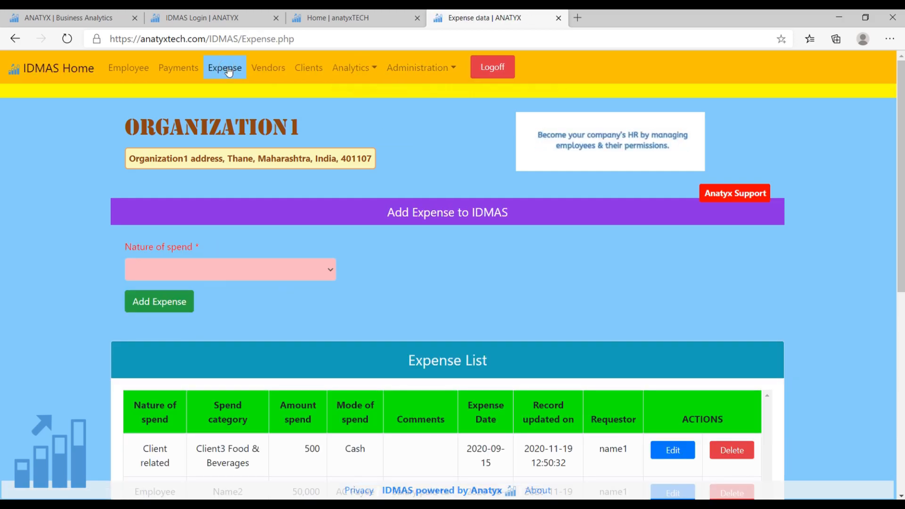
scroll(360, 192, down, 3)
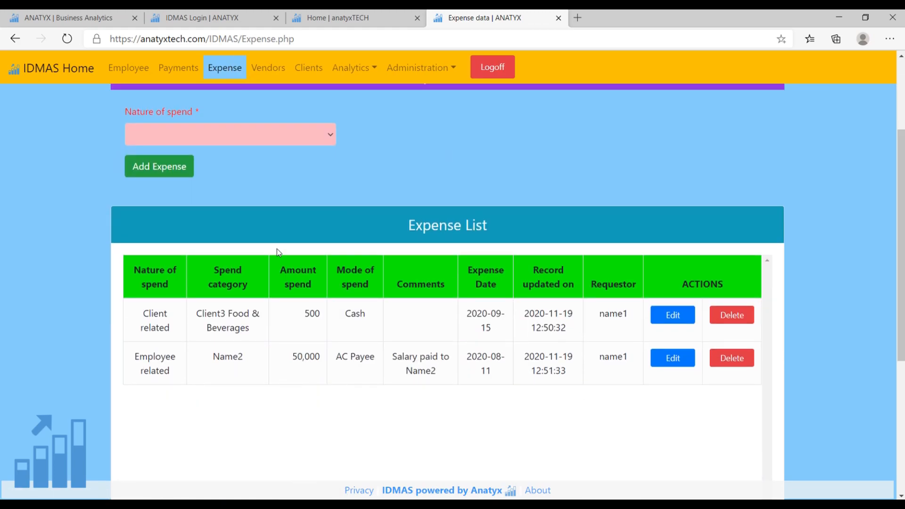
scroll(503, 321, down, 2)
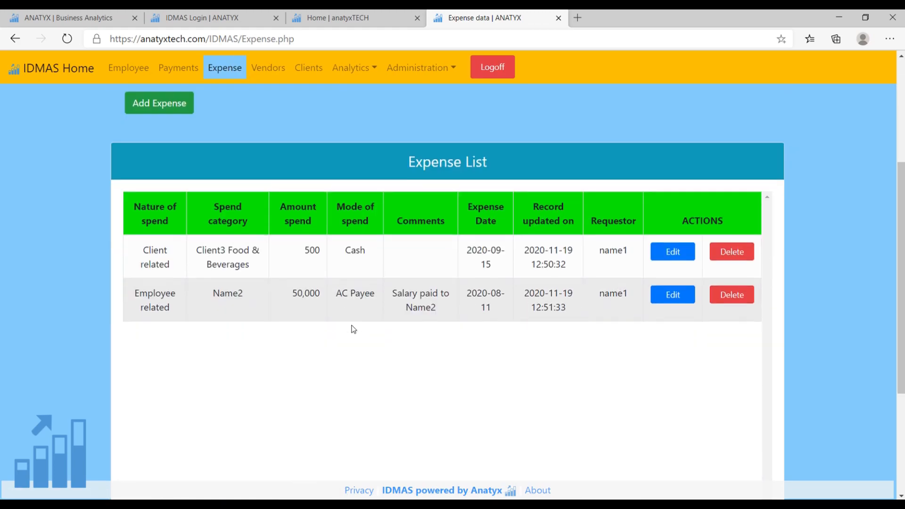
scroll(295, 277, up, 4)
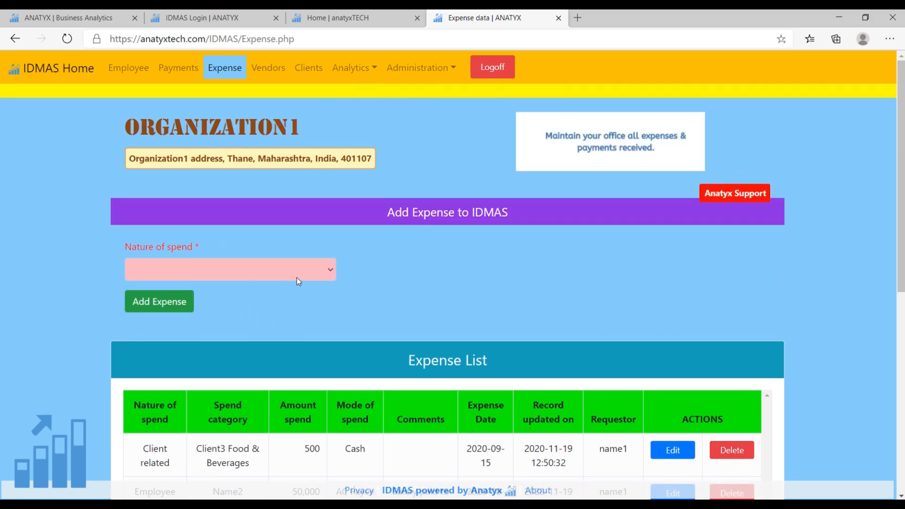
Start a new expense with Vendor related as the nature of spend.
click(289, 273)
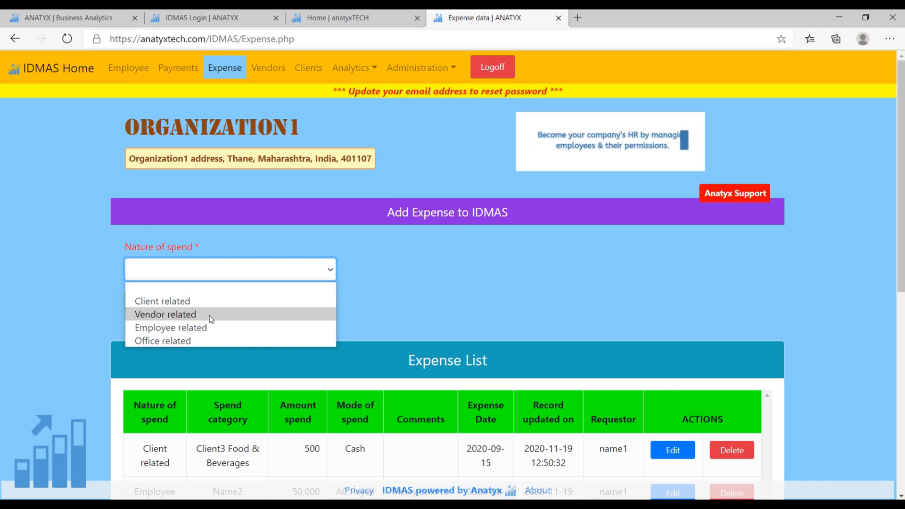
click(177, 315)
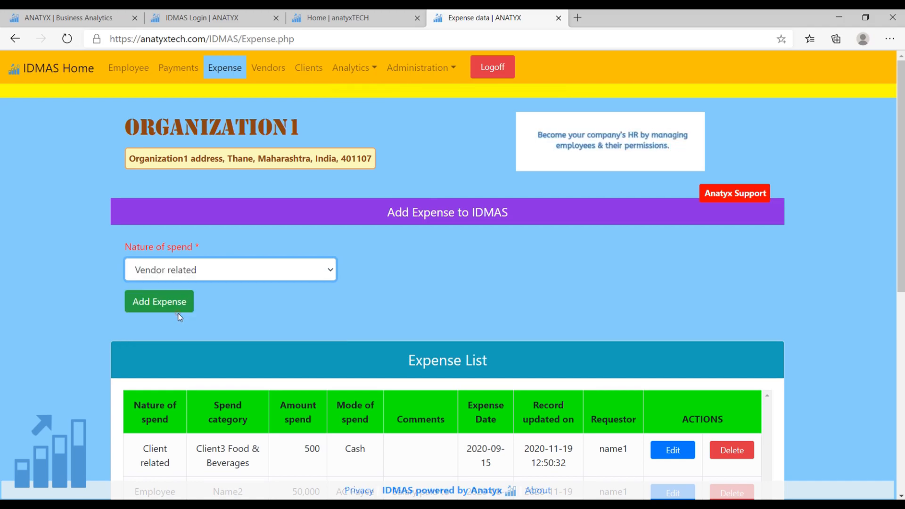
click(180, 307)
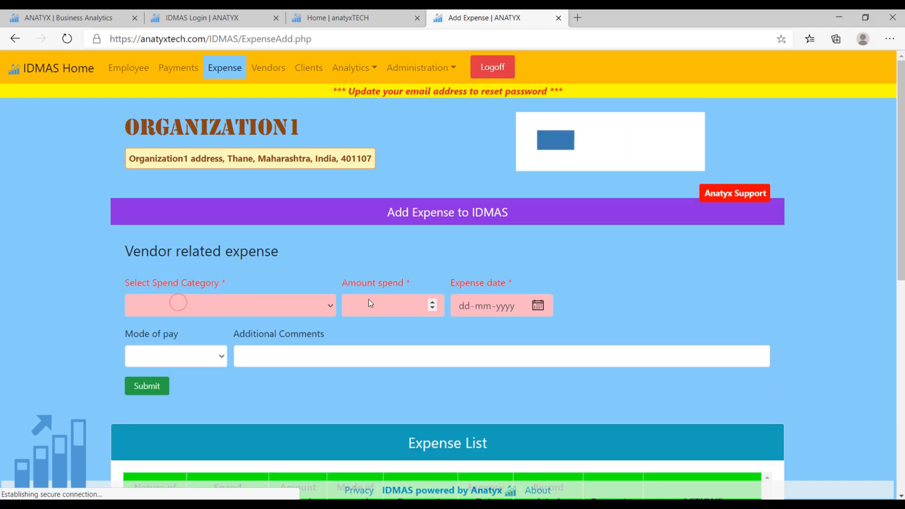
Submit a Vendor2 M&E Services expense of 5000 dated 14-10-2020, mode of pay Others, comment PayTm, and check it in the expense list.
click(329, 311)
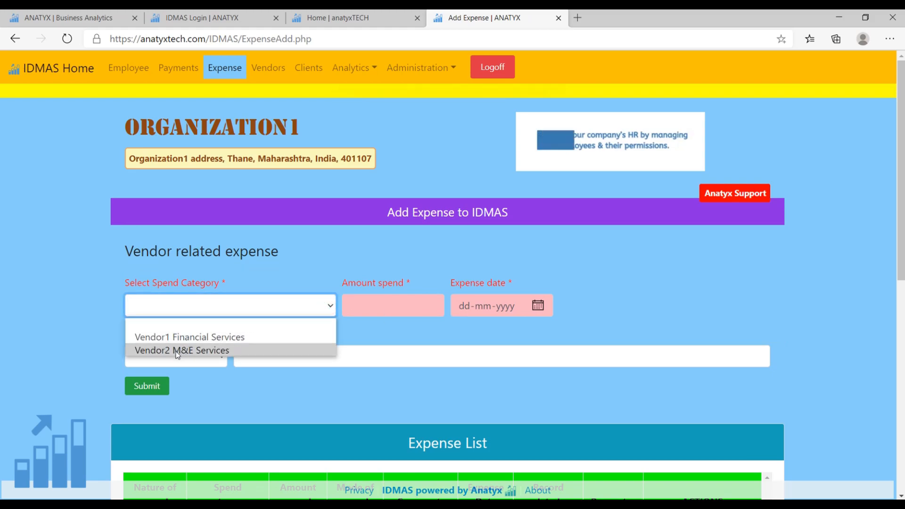
click(192, 351)
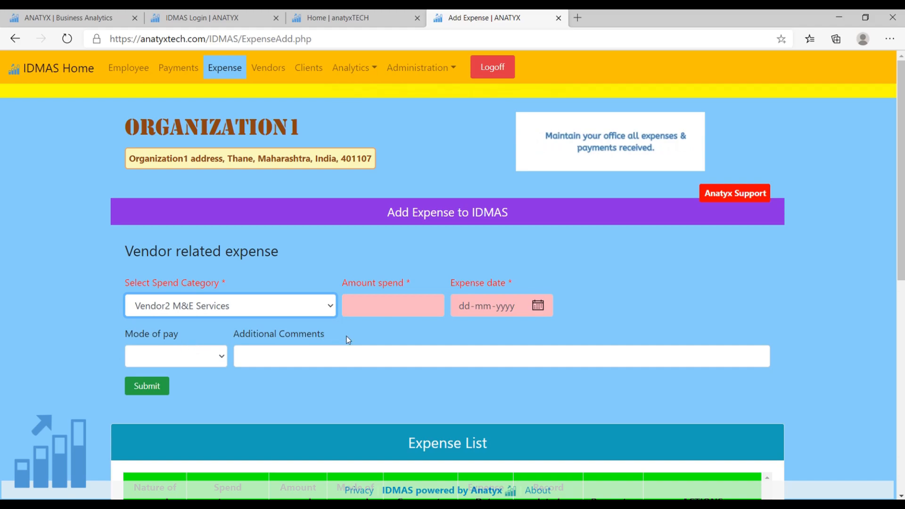
click(396, 310)
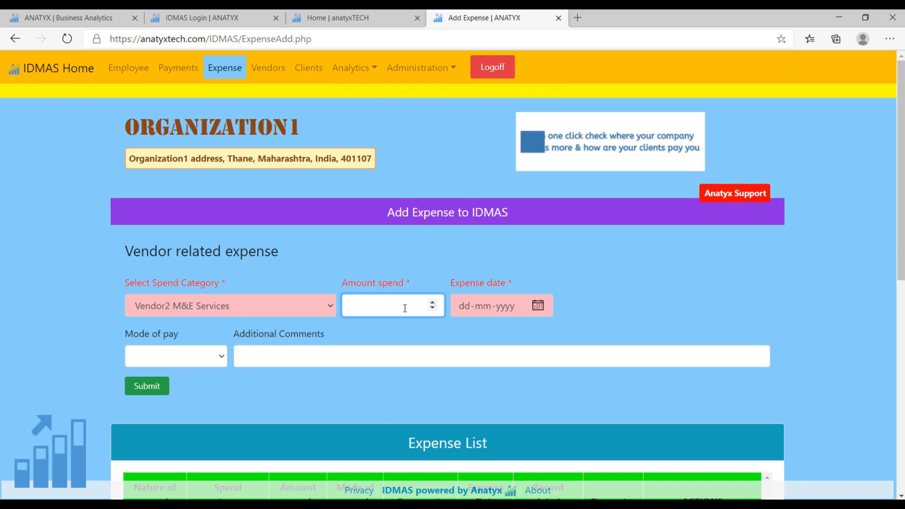
text(5000)
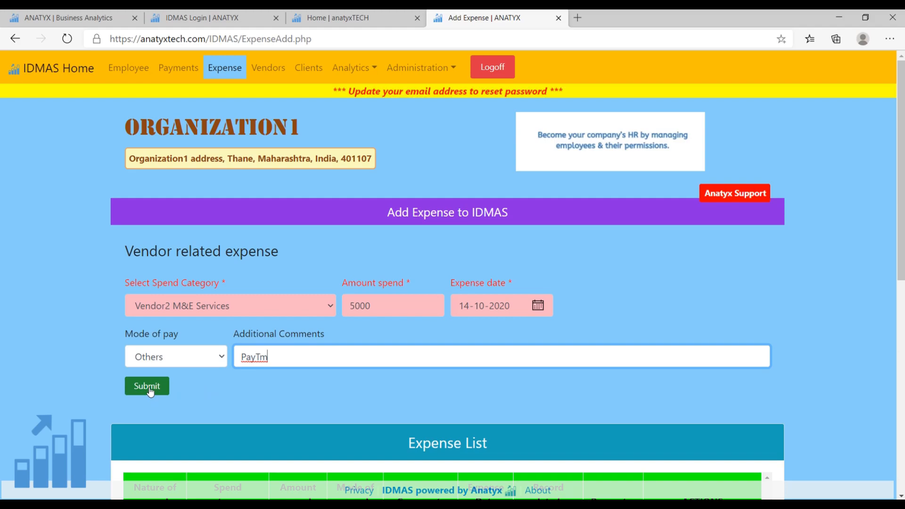
click(149, 388)
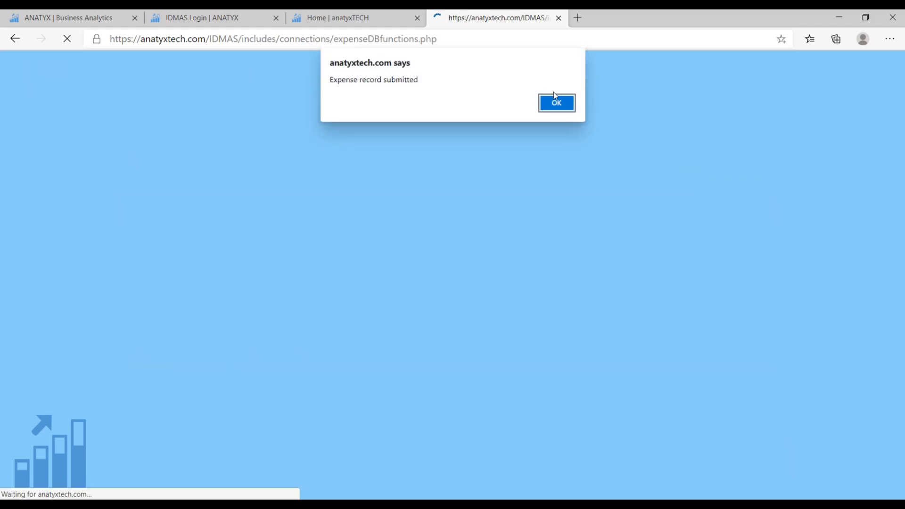
click(556, 103)
scroll(498, 240, down, 2)
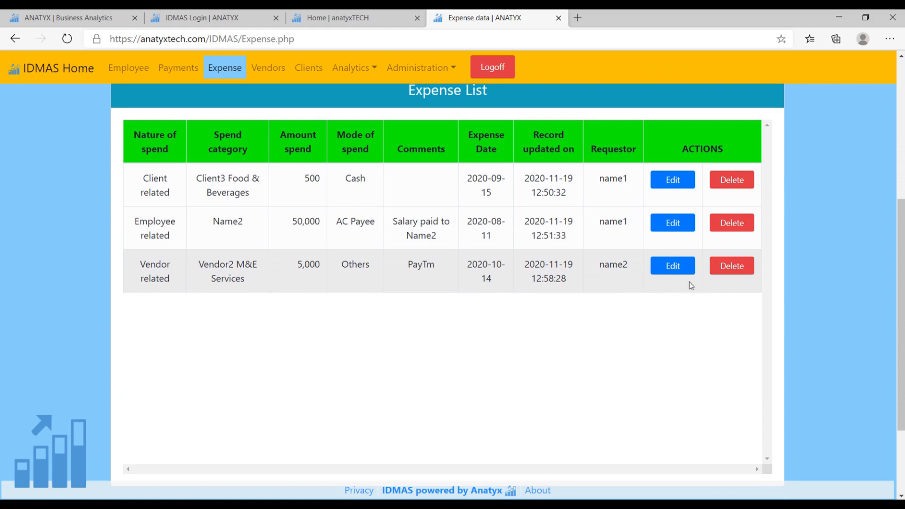
scroll(690, 282, up, 5)
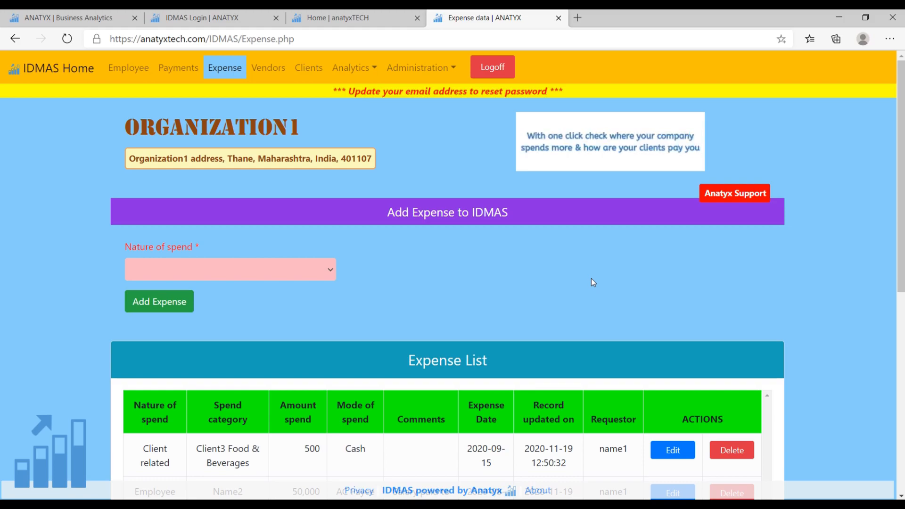
Open the Anatyx support question form and look over its guidelines and its email and question fields.
click(733, 198)
scroll(221, 277, down, 3)
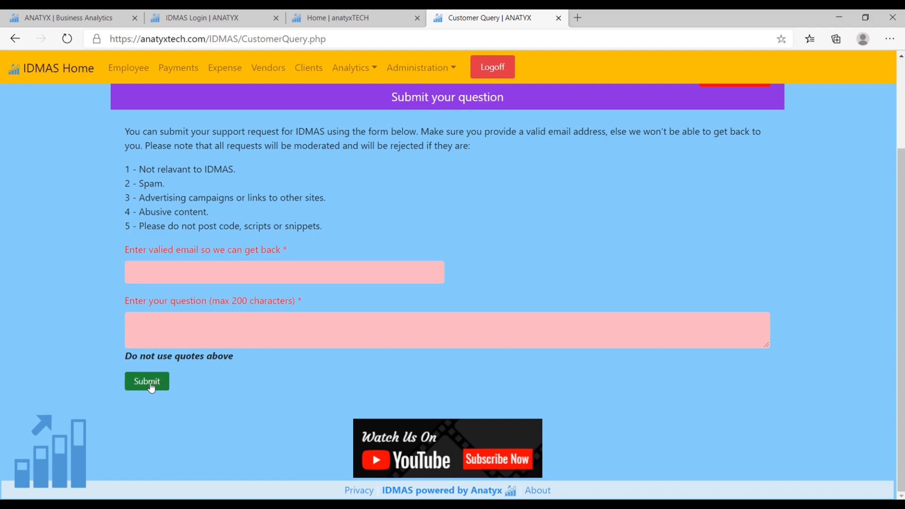
scroll(465, 201, up, 3)
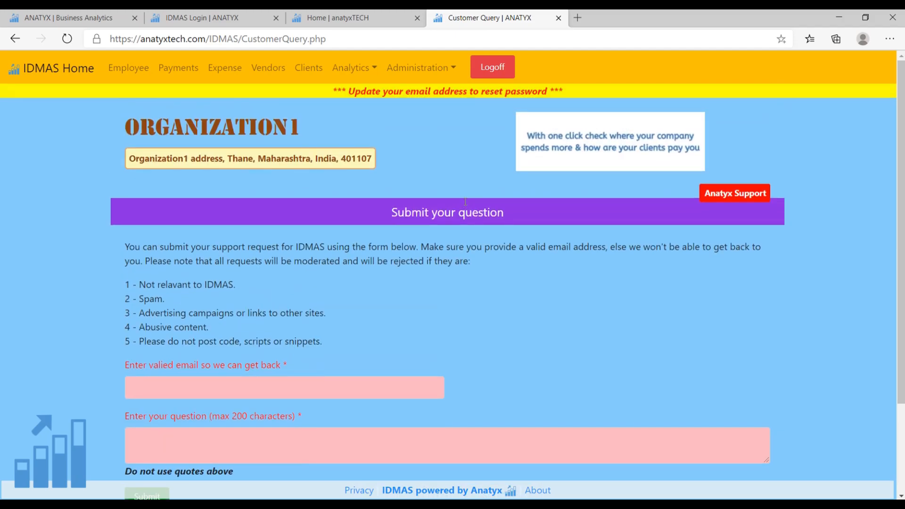